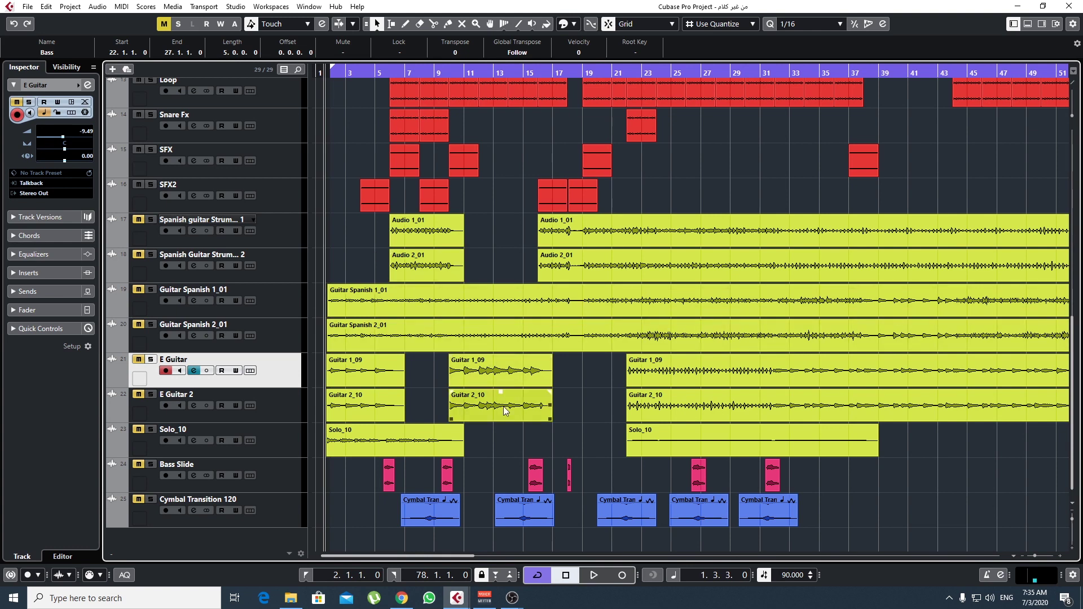
Turn off cycle playback and play the start of the arrangement with the guitar tracks muted.
left_click(538, 575)
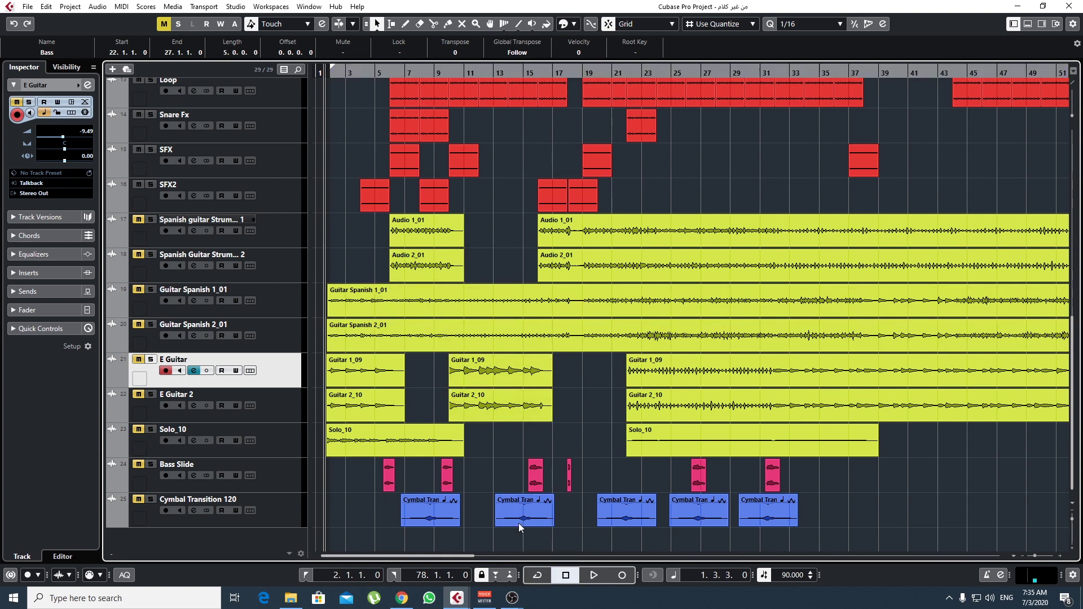
scroll(412, 317, "up", 10)
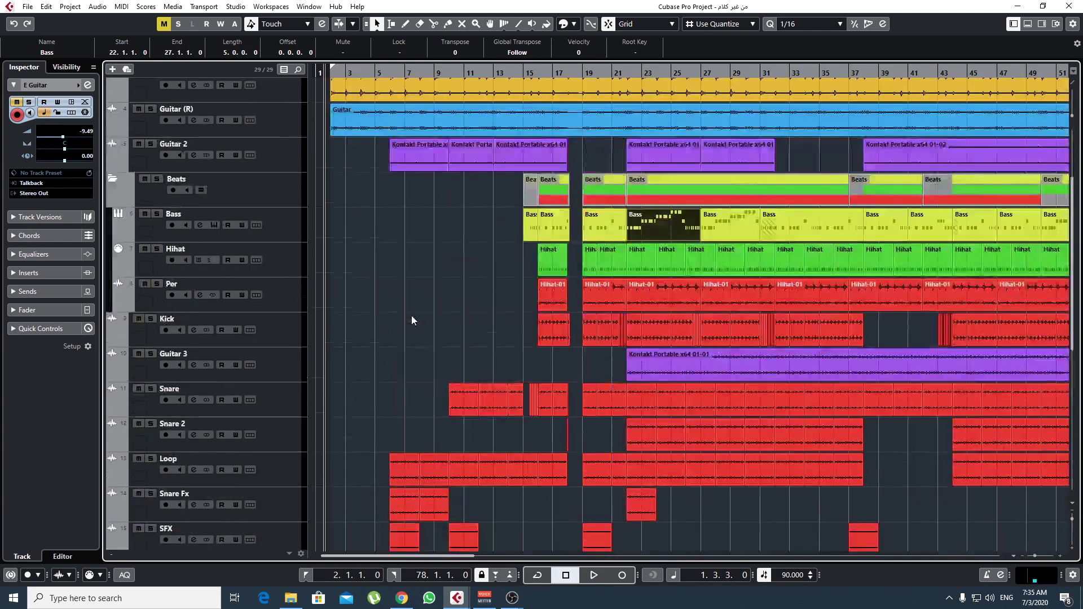
scroll(461, 316, "down", 10)
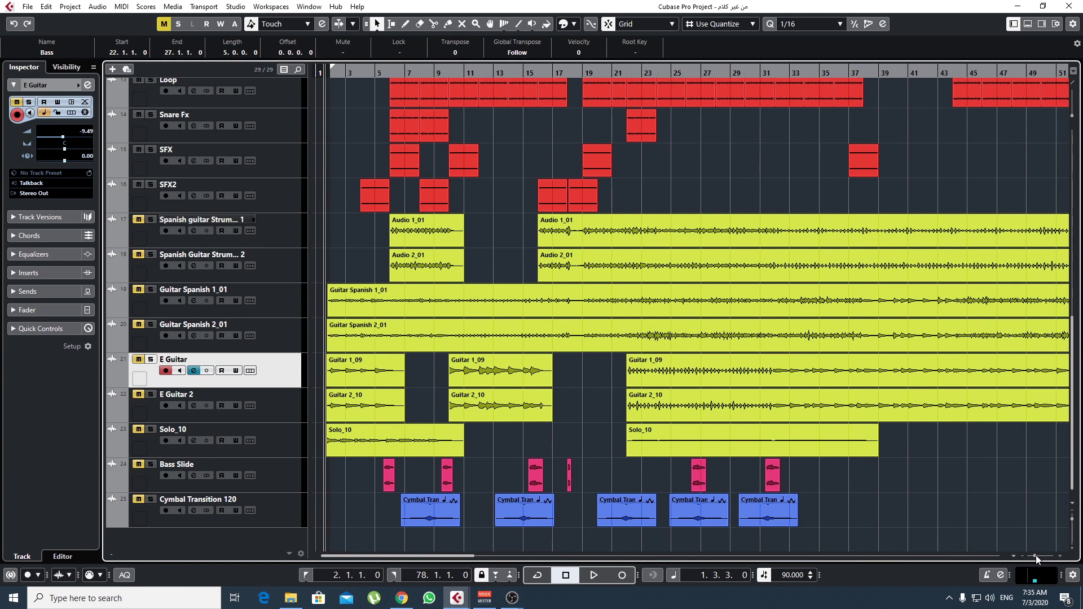
left_click_drag(1035, 555, 1031, 556)
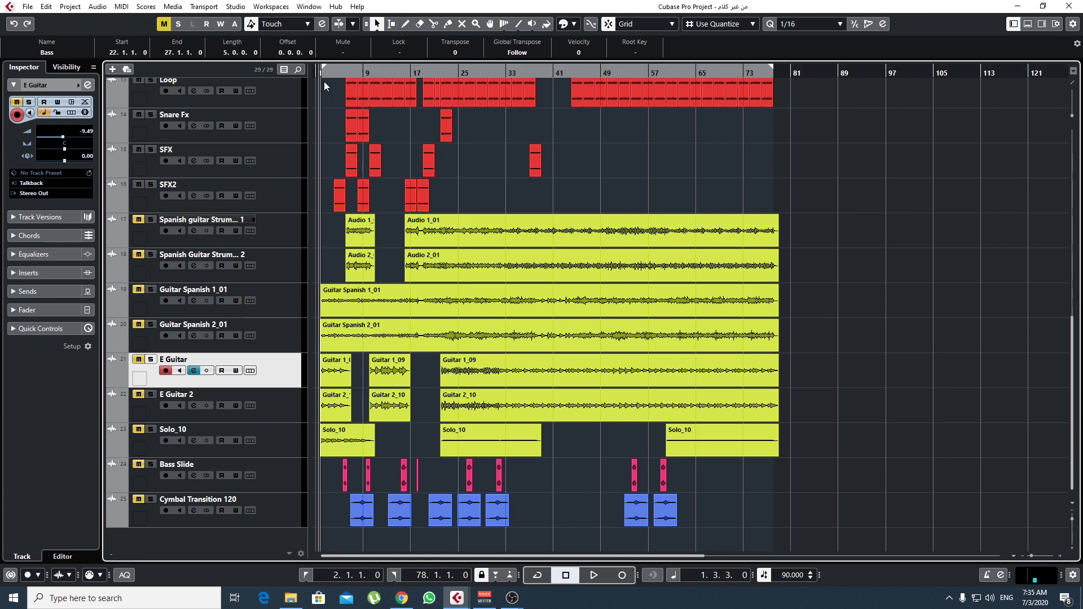
key("space")
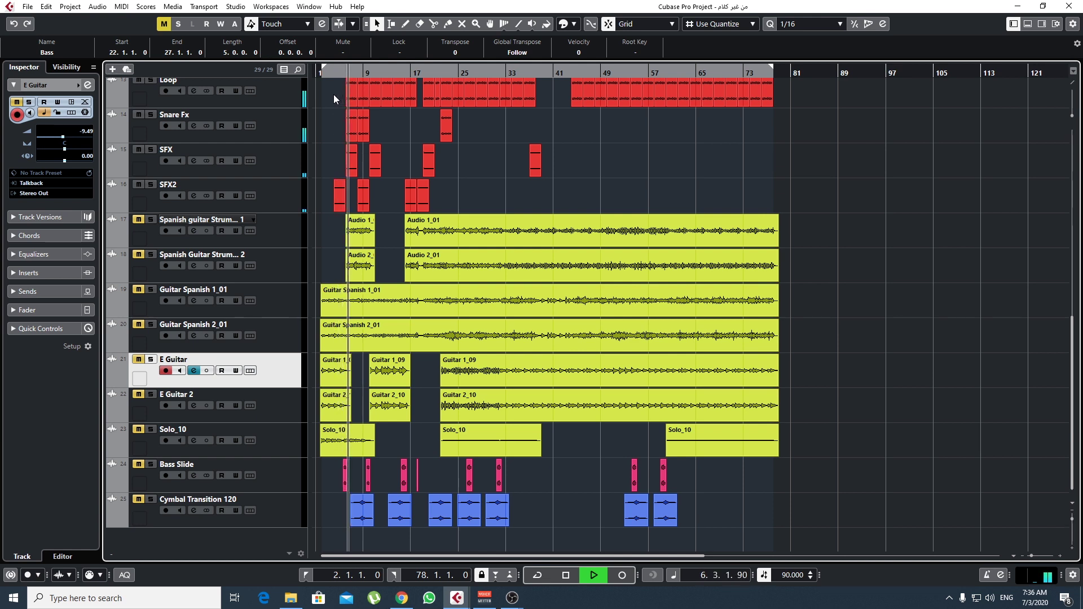
key("space")
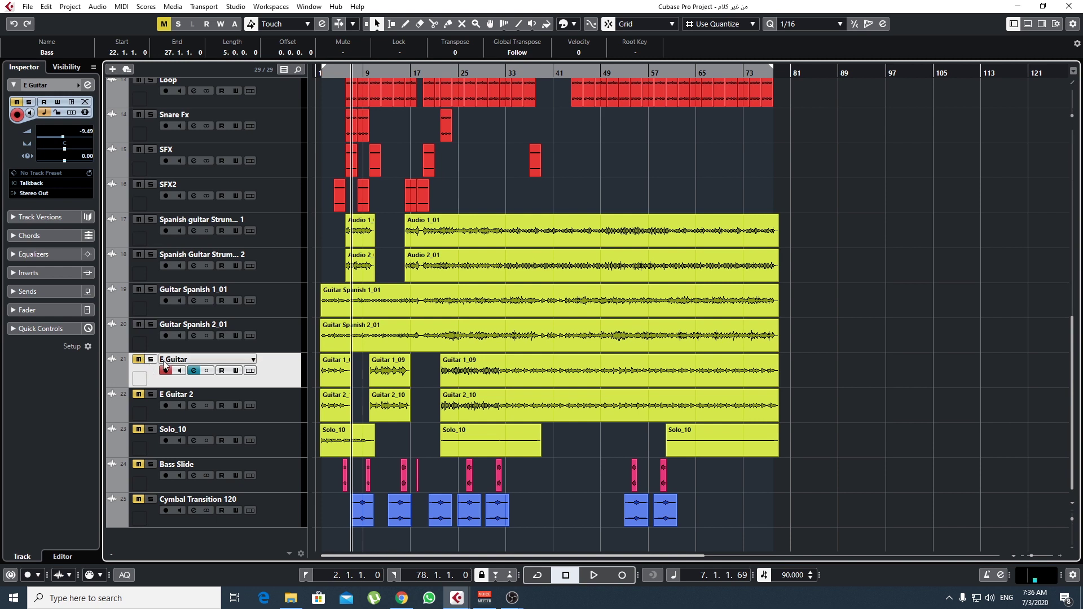
Unmute the E Guitar, E Guitar 2, Solo_10, Bass Slide and Cymbal Transition 120 tracks.
left_click(138, 360)
left_click(138, 395)
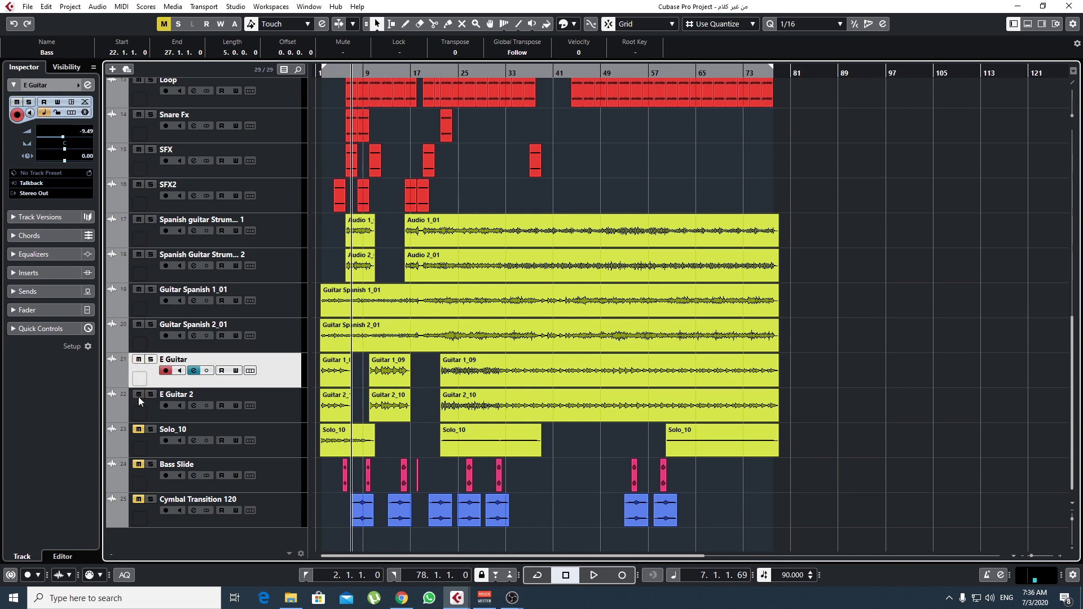
left_click(138, 430)
left_click(140, 465)
left_click(139, 499)
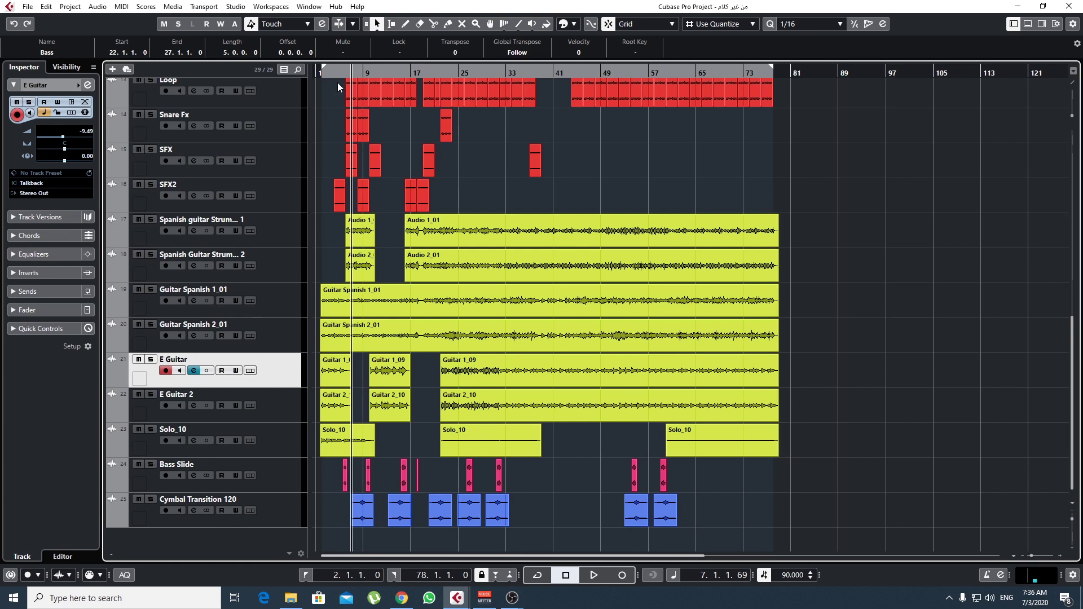
Play the unmuted mix from bar 2 to hear the opening section with all guitars.
left_click_drag(326, 71, 320, 73)
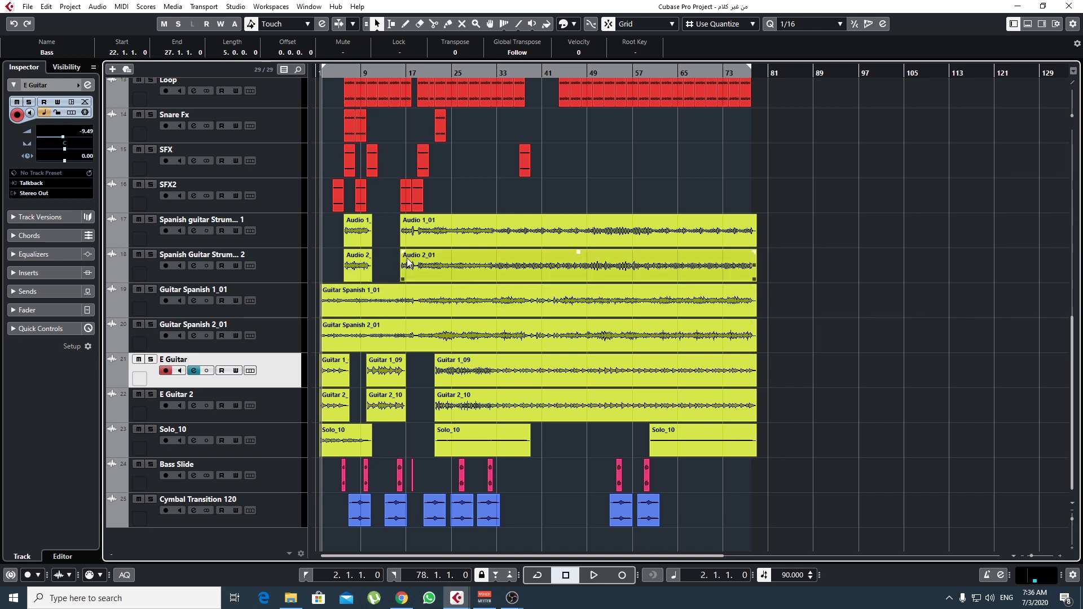
key("space")
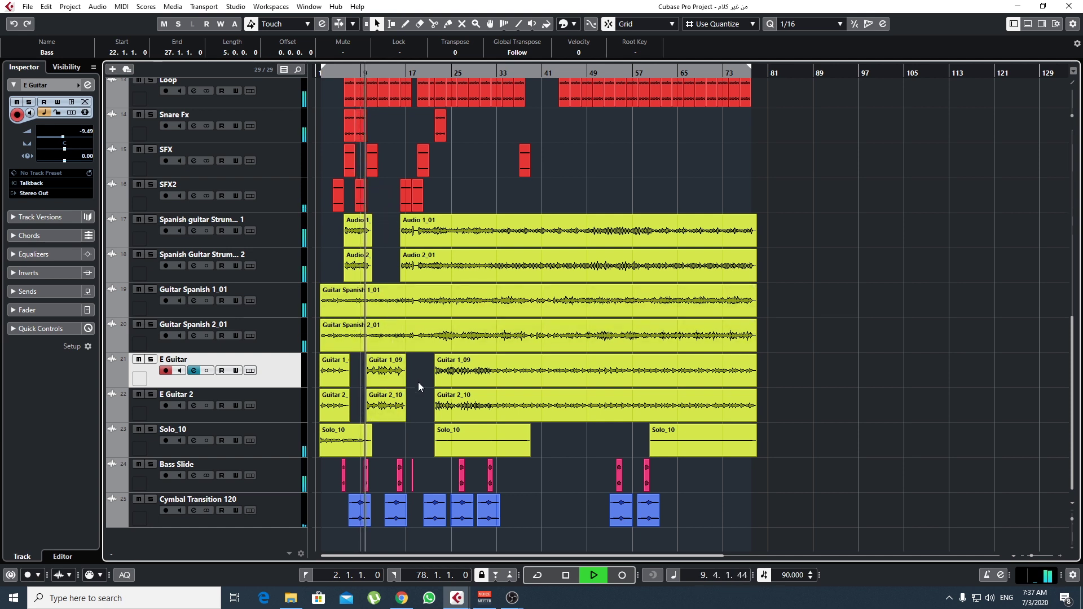
key("space")
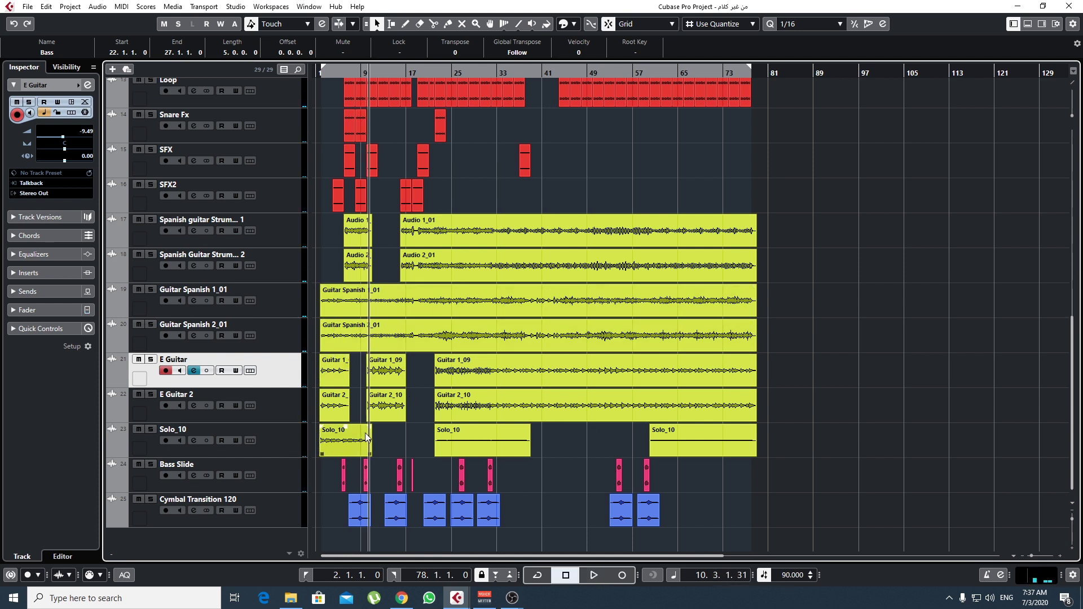
Solo the Solo_10 track and audition it from the project start.
key("Home")
left_click(150, 431)
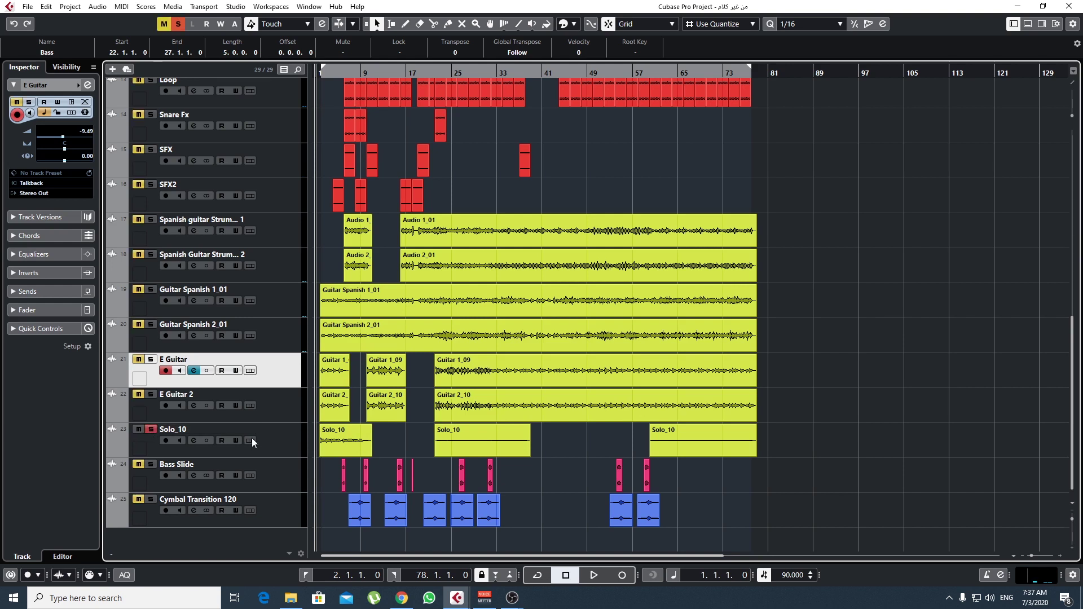
key("space")
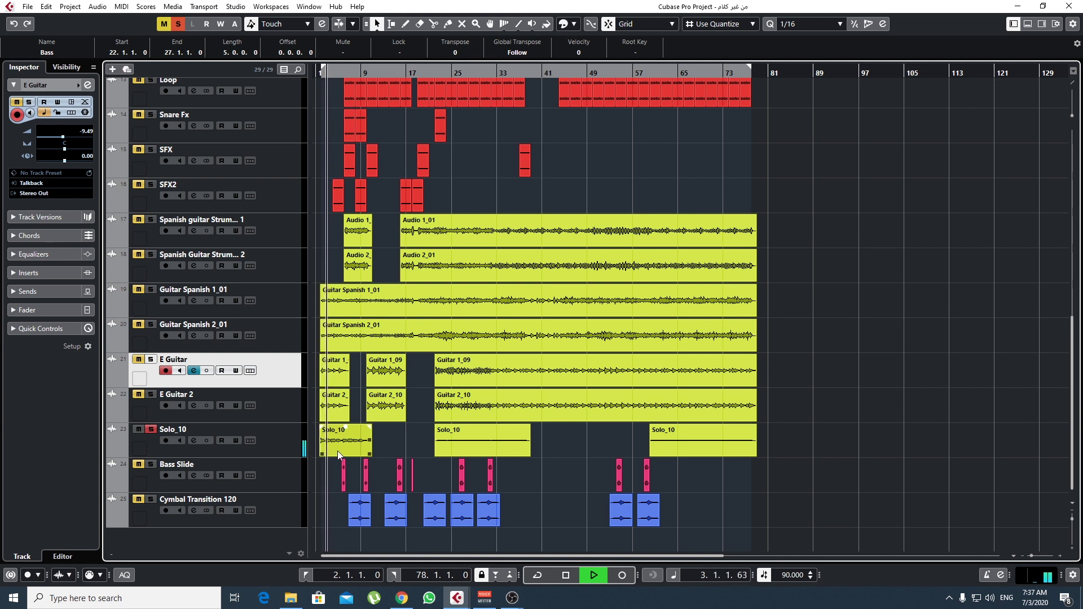
key("space")
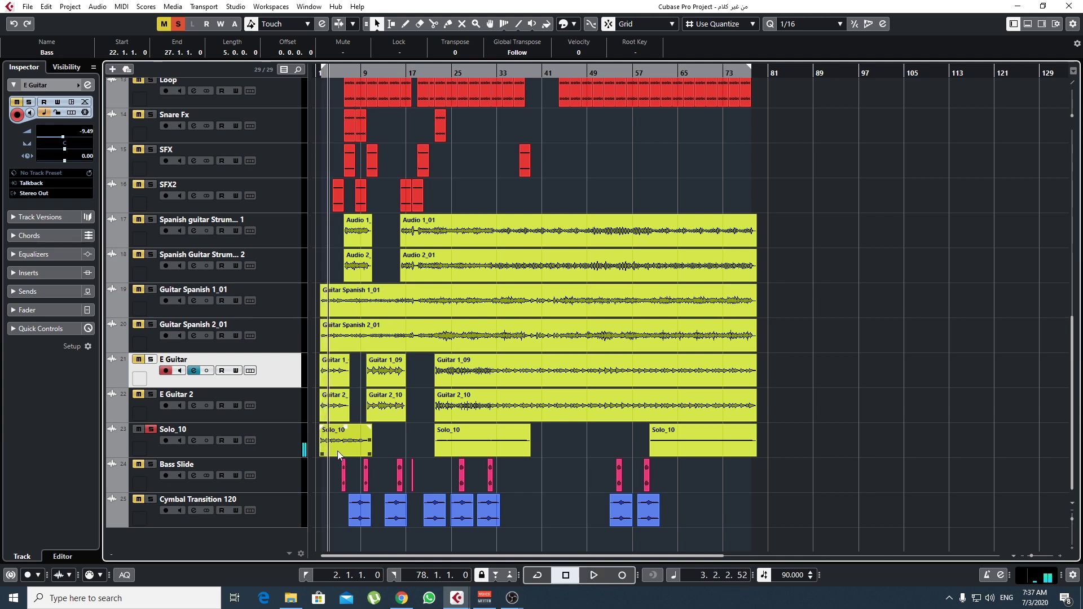
Add E Guitar and E Guitar 2 to the solo and play, dropping Solo_10 to hear only the two electric guitars.
left_click(151, 395)
left_click(152, 361)
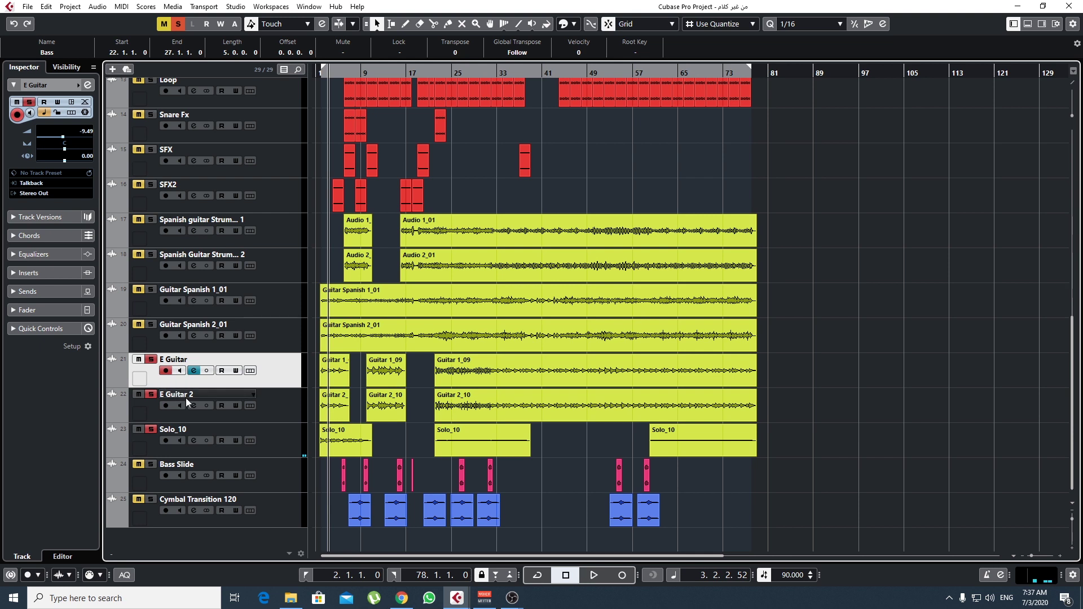
key("space")
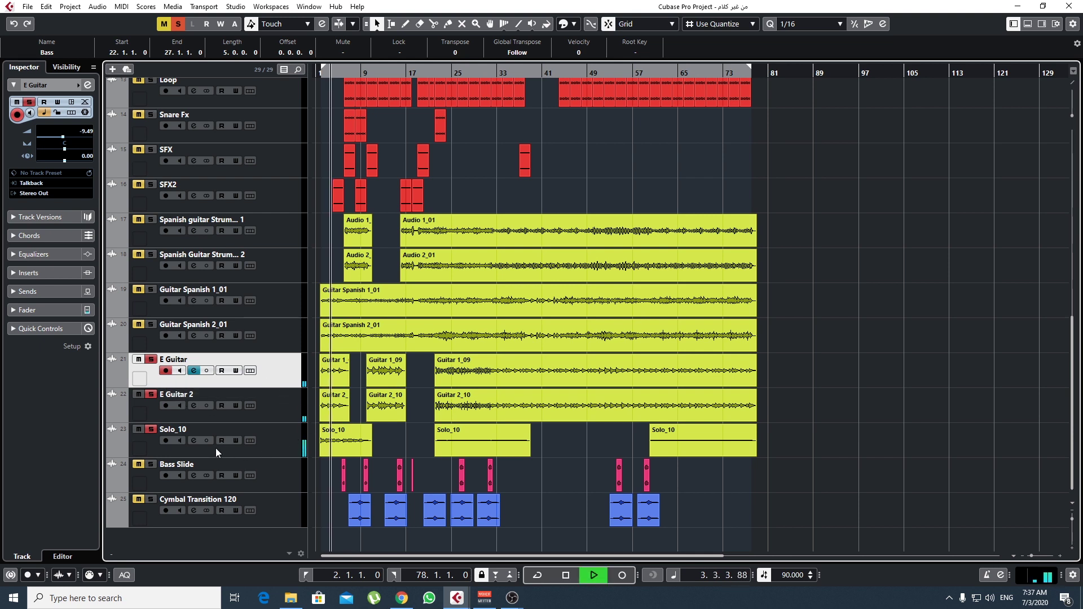
left_click(151, 429)
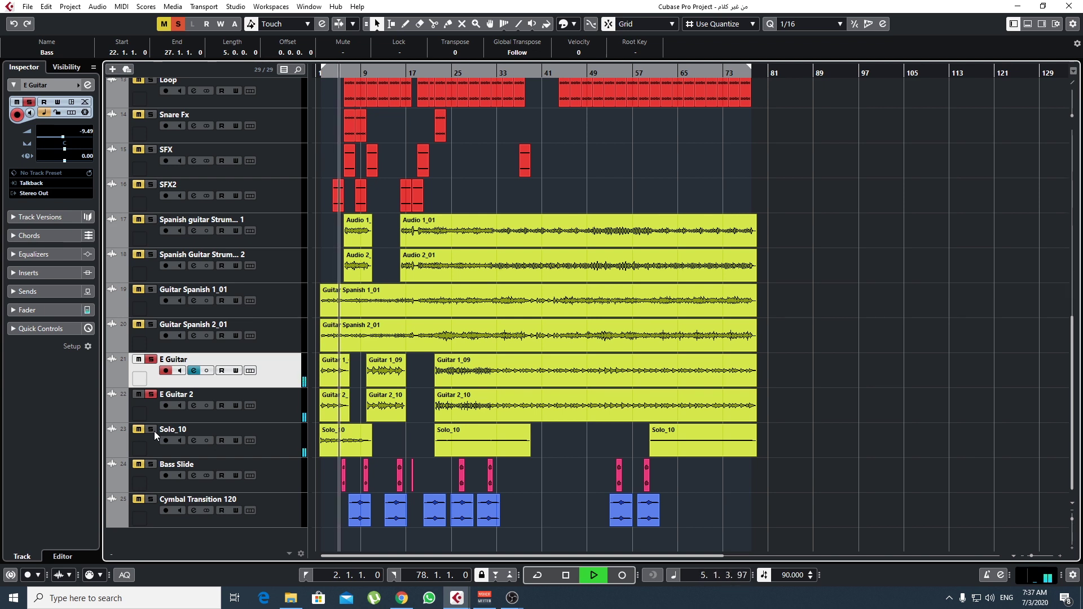
key("space")
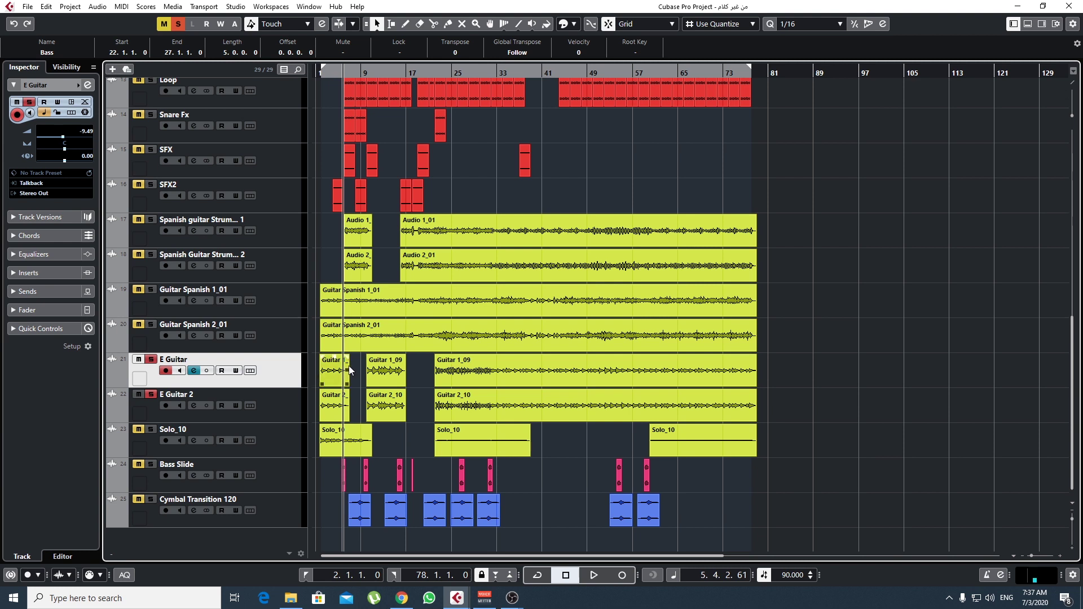
Solo Guitar Spanish 1_01 and Guitar Spanish 2_01 instead of the two E Guitar tracks and play from the project start.
left_click(151, 289)
left_click(153, 395)
left_click(151, 360)
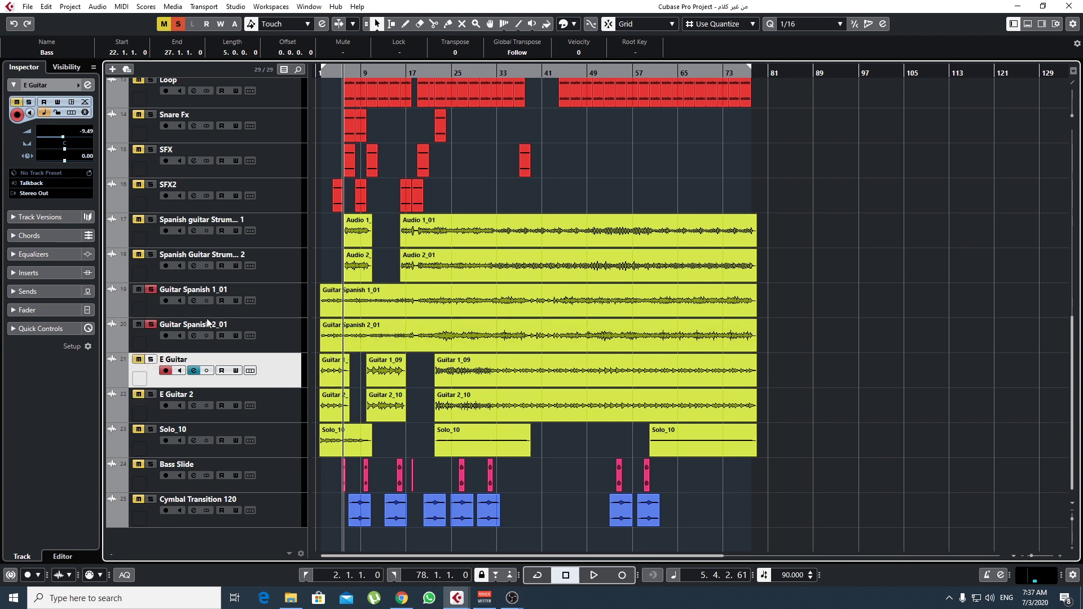
key("KP_0")
key("space")
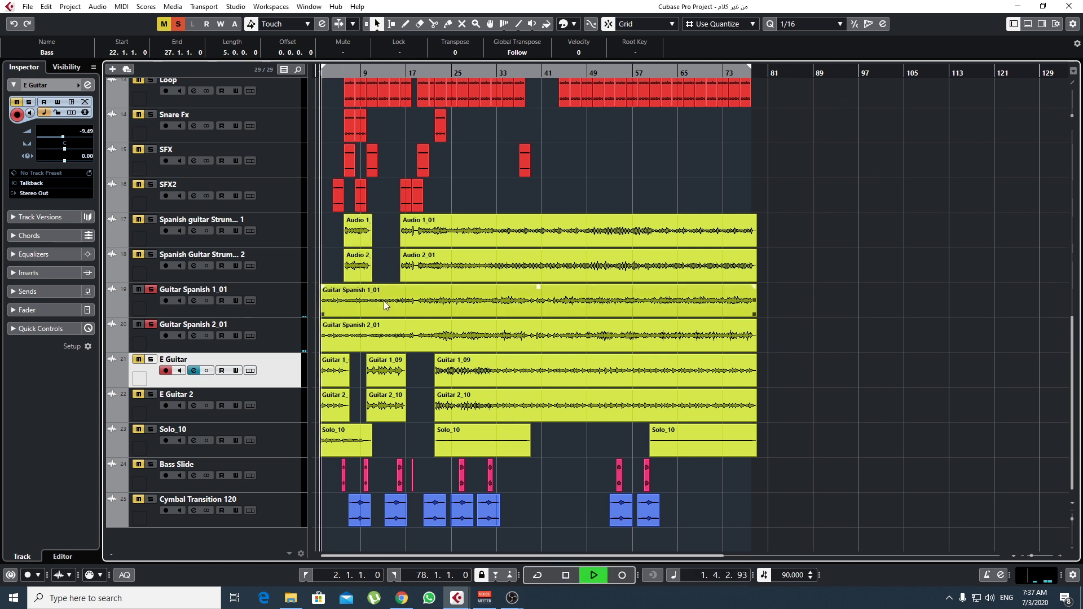
Audition the two soloed Spanish guitars, jumping playback ahead in the opening section before stopping.
left_click(388, 358)
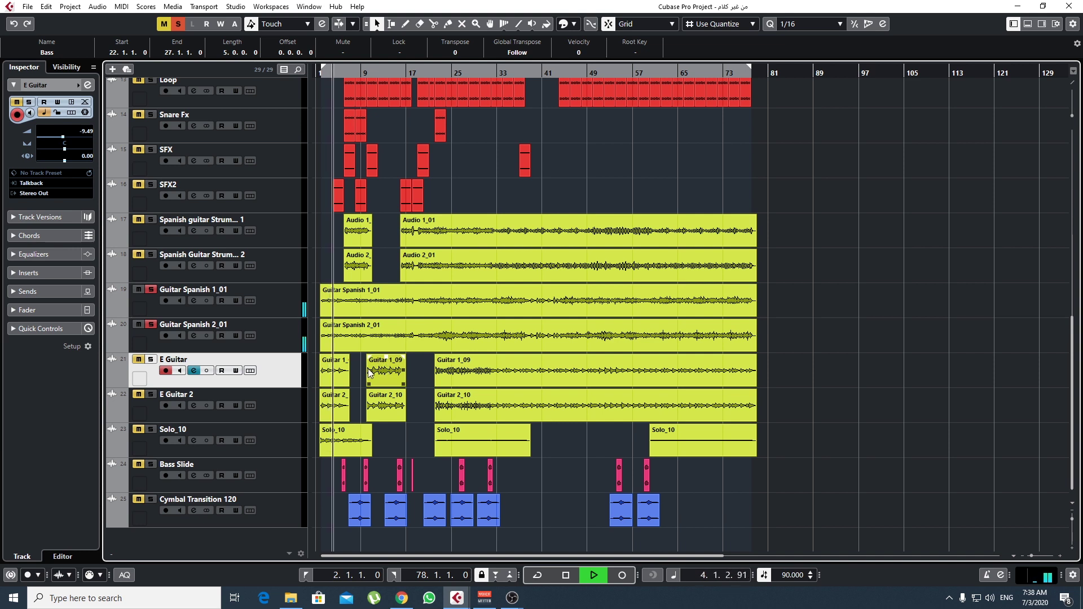
left_click(365, 373)
left_click(356, 338)
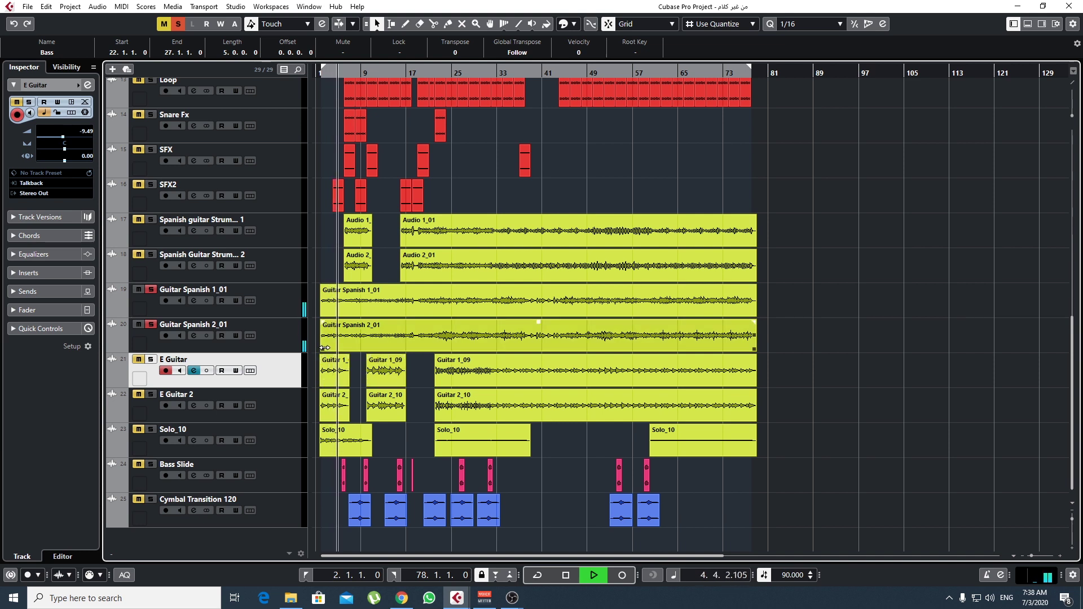
left_click(348, 299)
left_click(350, 196)
left_click(353, 75)
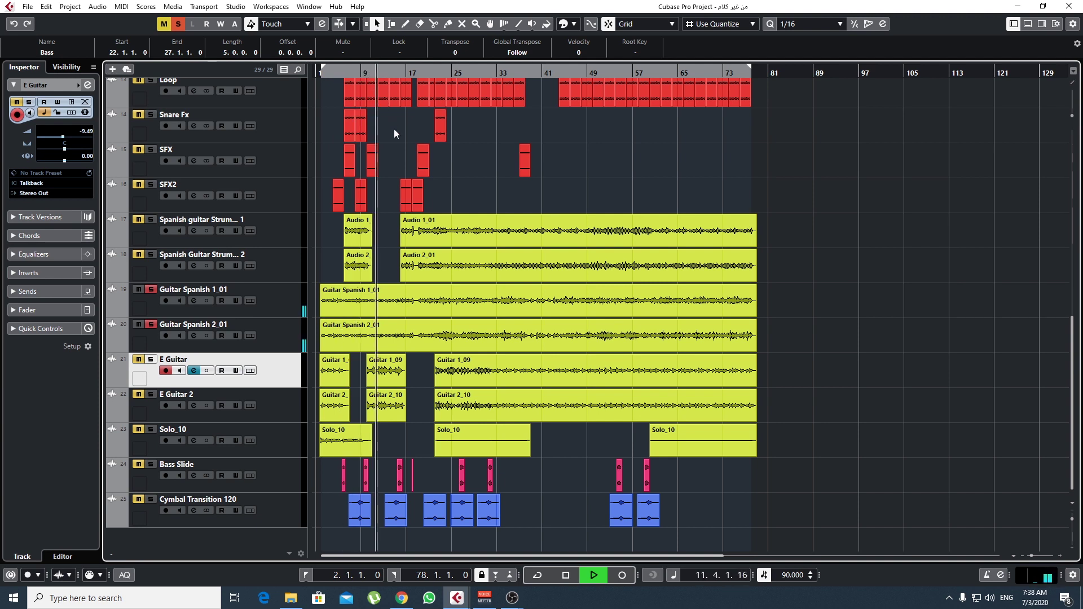
left_click(415, 329)
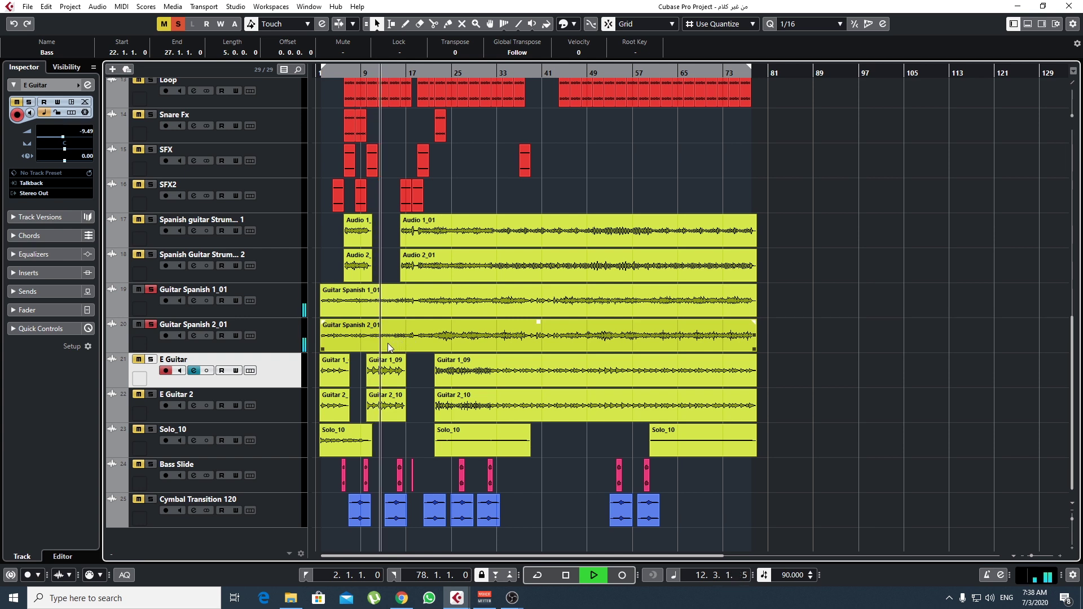
left_click(399, 309)
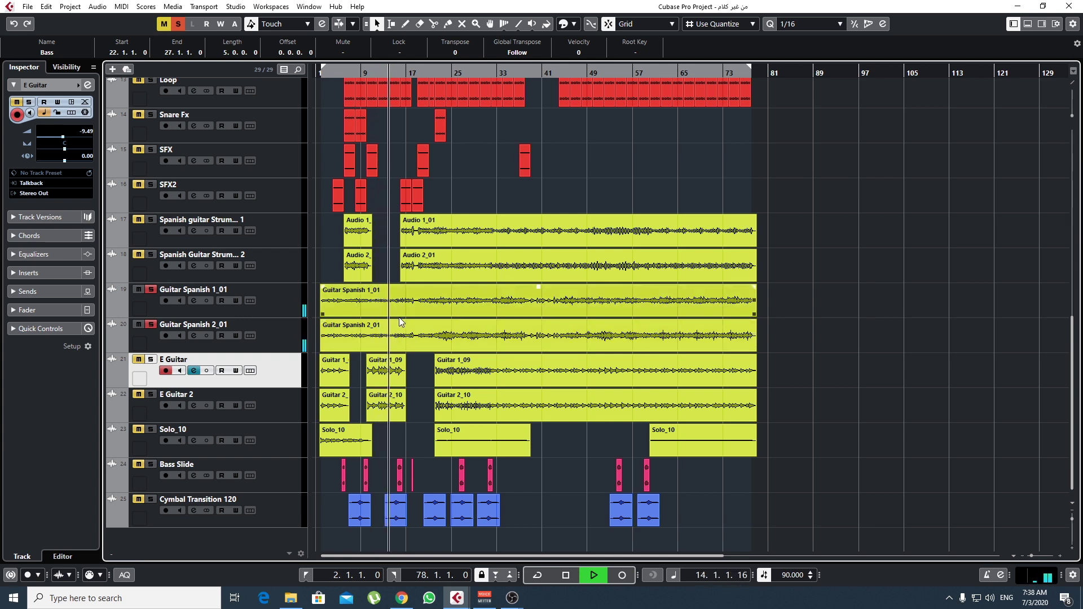
key("space")
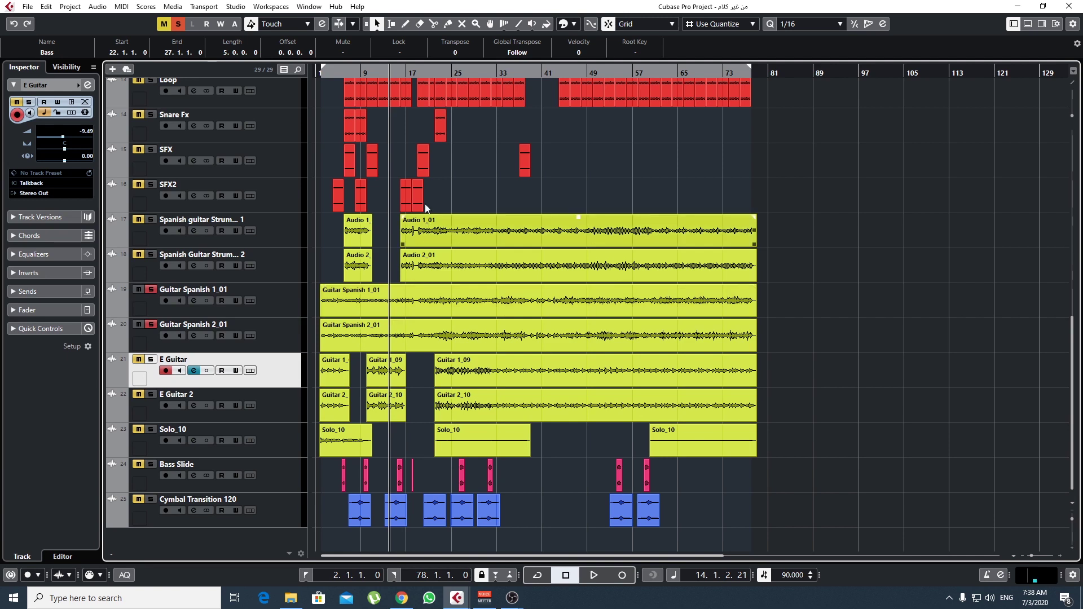
Audition the soloed Spanish guitars from about bar 17 and clear their solos after stopping playback.
key("space")
left_click(410, 72)
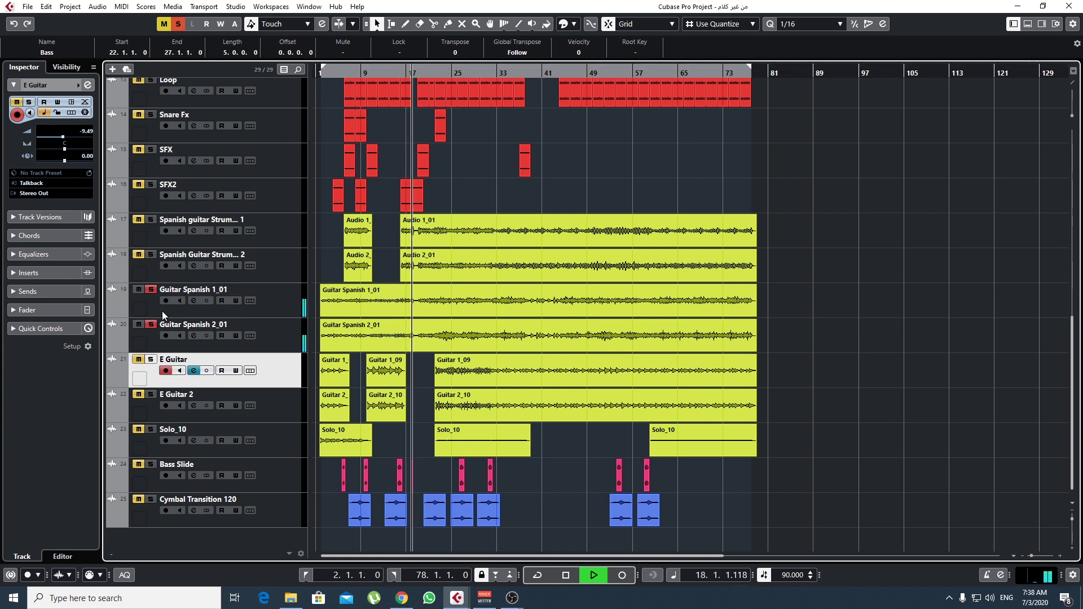
left_click(367, 299)
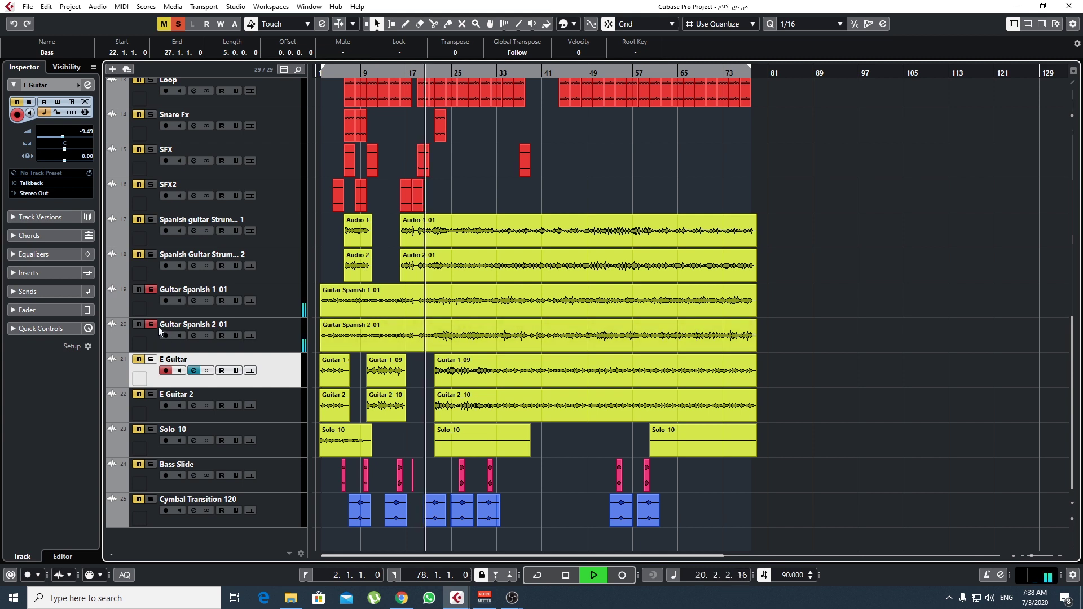
key("space")
left_click(151, 289)
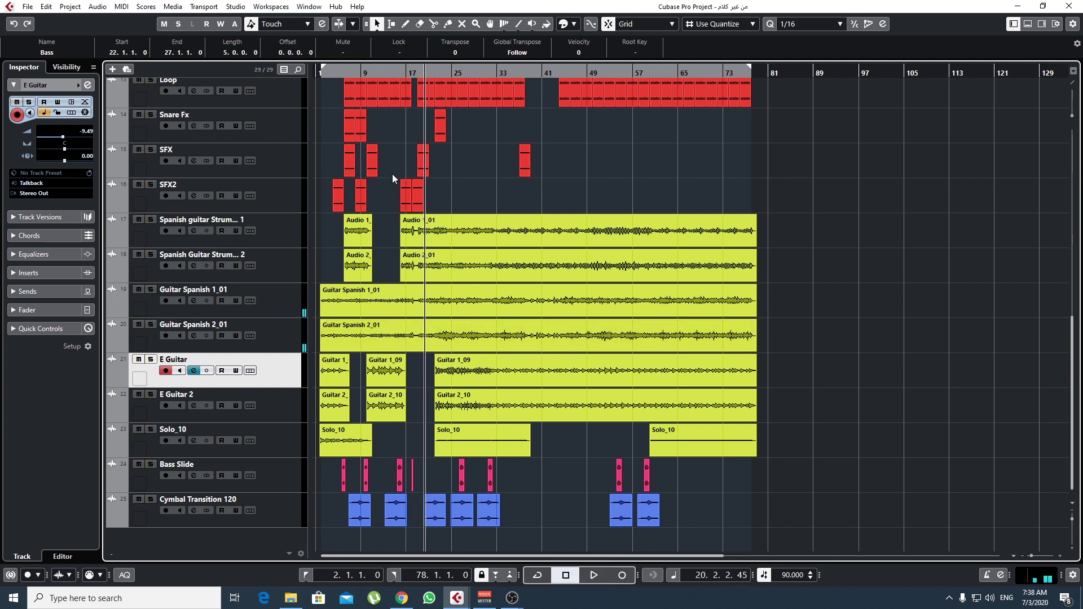
From bar 27, play both Guitar Spanish tracks soloed and add the two Spanish guitar strumming tracks to the solo.
left_click(468, 70)
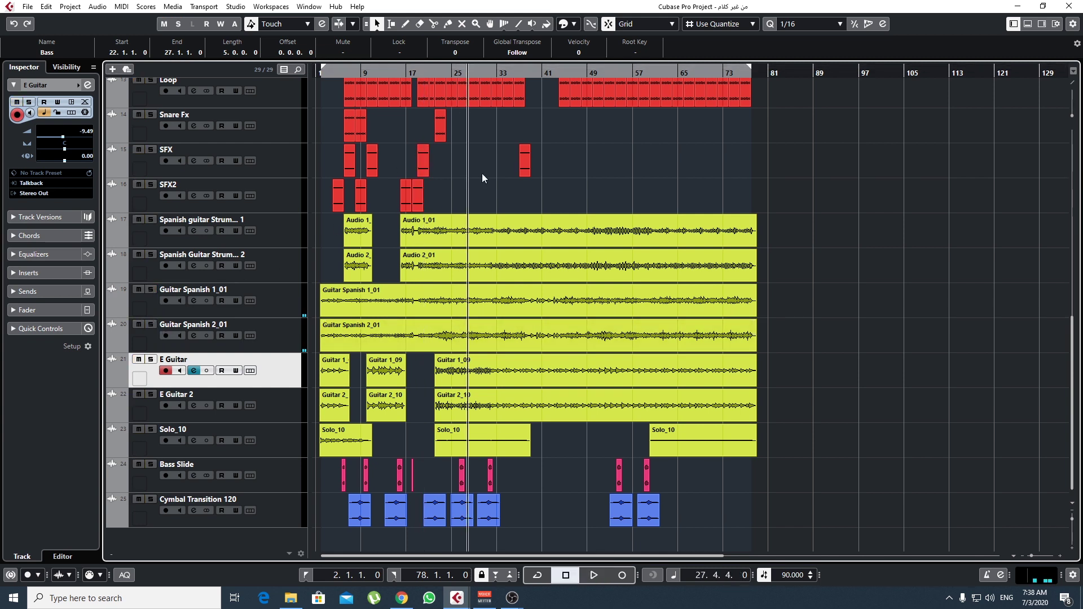
left_click(150, 289)
left_click(151, 323)
key("space")
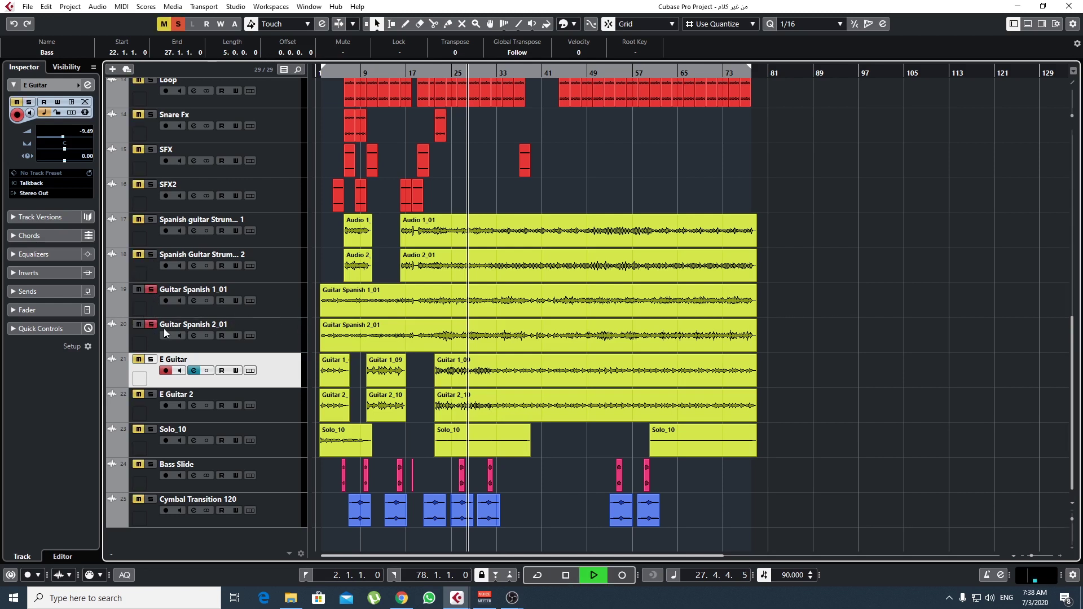
left_click(152, 254)
left_click(152, 220)
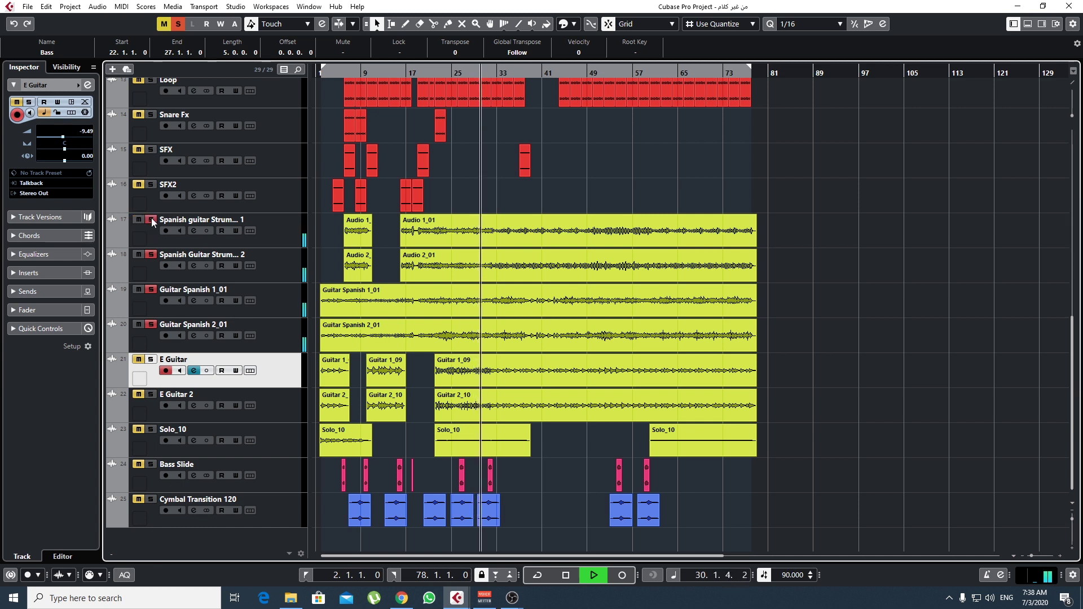
Add E Guitar, E Guitar 2 and Solo_10 to the soloed guitars during playback and stop after listening.
left_click(152, 361)
left_click(154, 394)
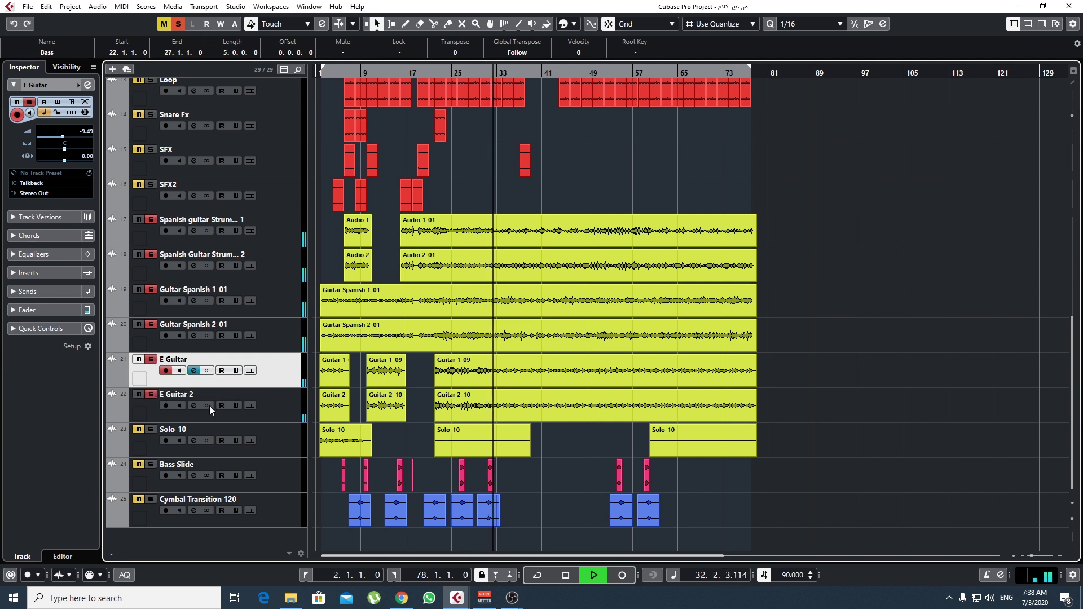
left_click(151, 430)
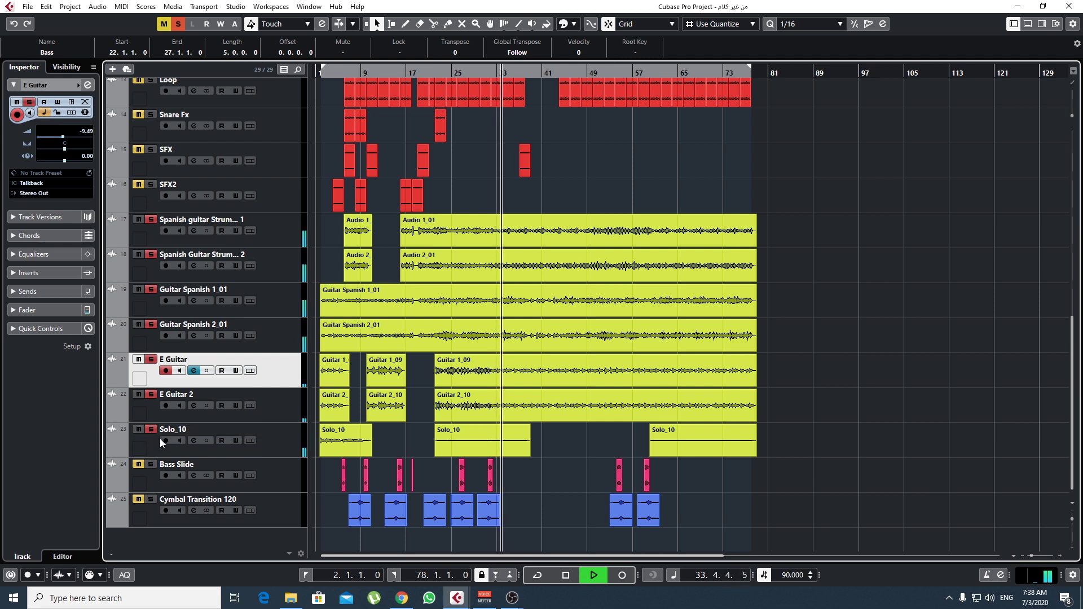
key("space")
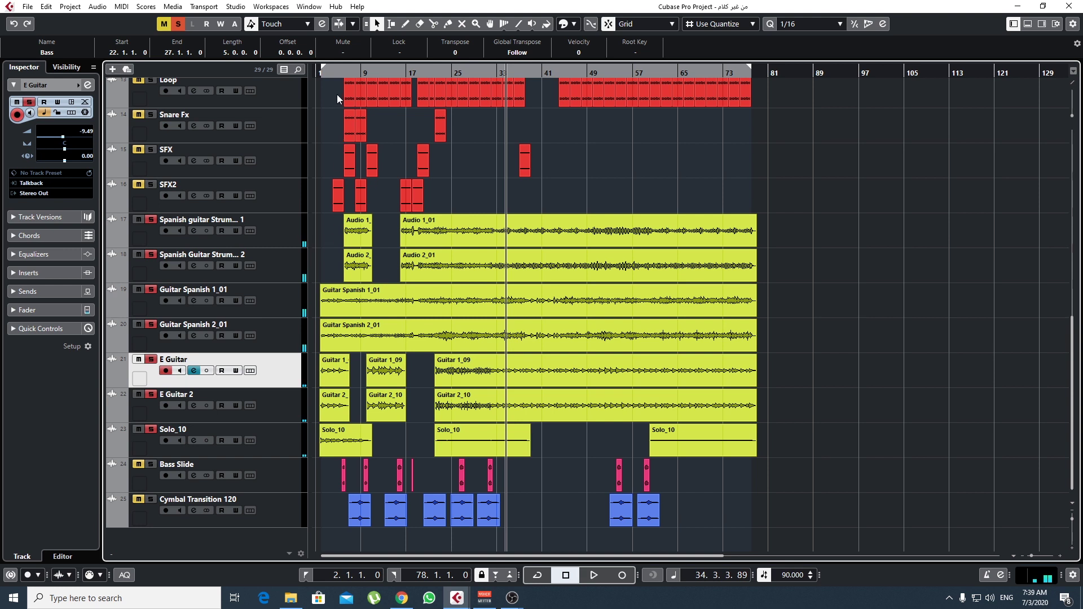
Clear all solos, play the full mix from the project start, and bring the guitar channels into view in the MixConsole.
left_click(181, 27)
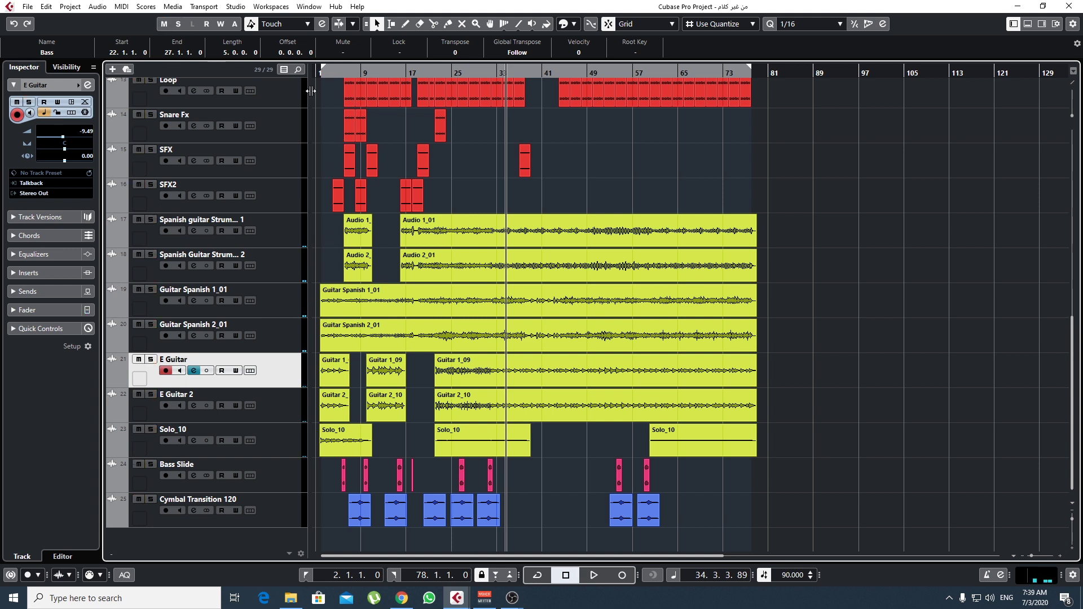
left_click(322, 73)
key("space")
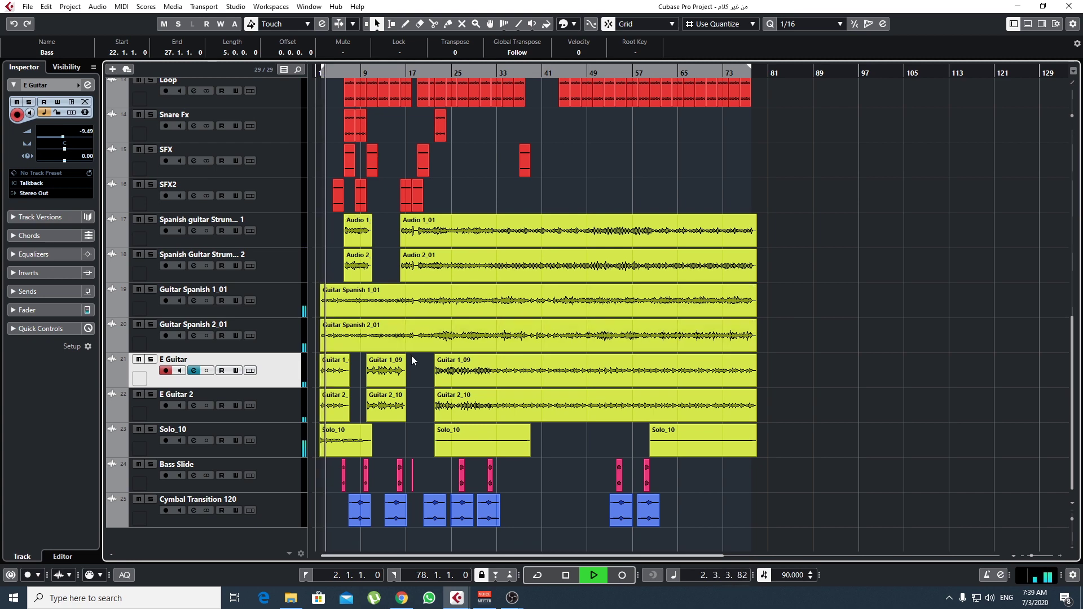
key("F3")
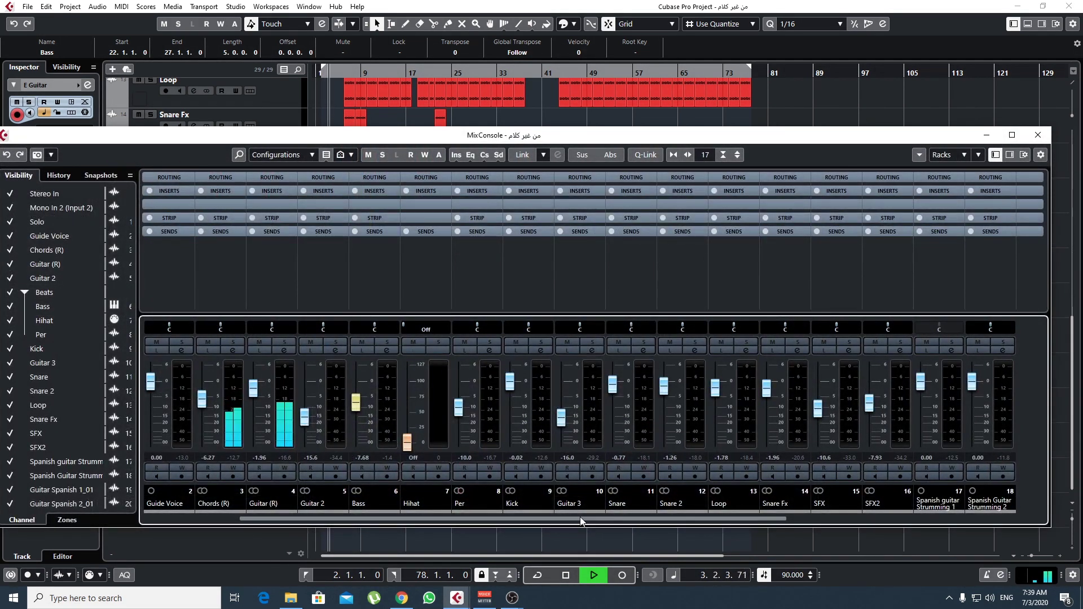
left_click_drag(581, 520, 844, 520)
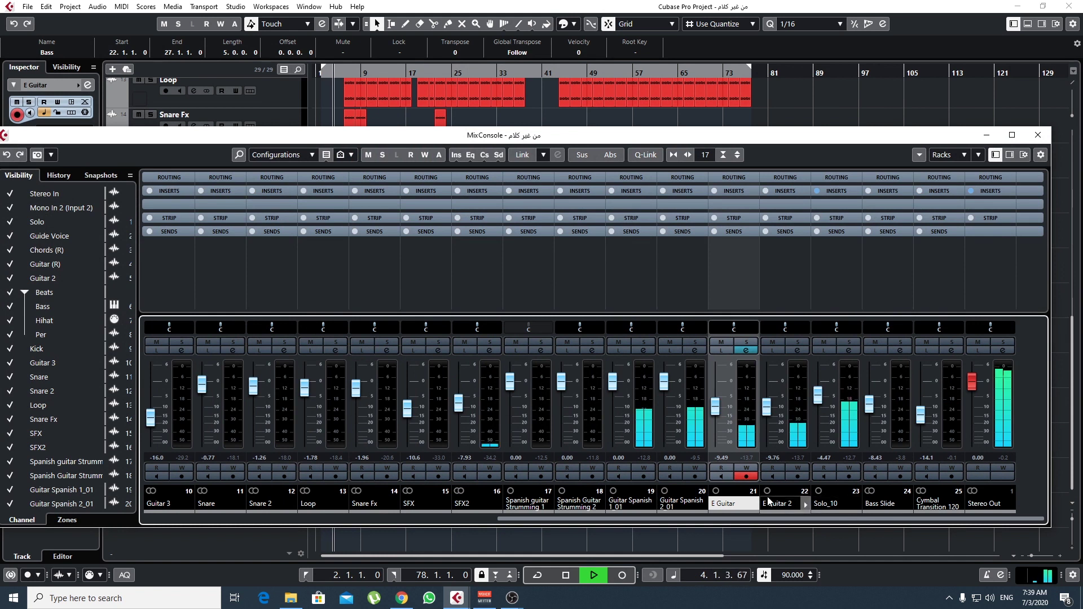
Raise the volume of E Guitar to -4.23 and E Guitar 2 to -3.55 while the song plays.
key("space")
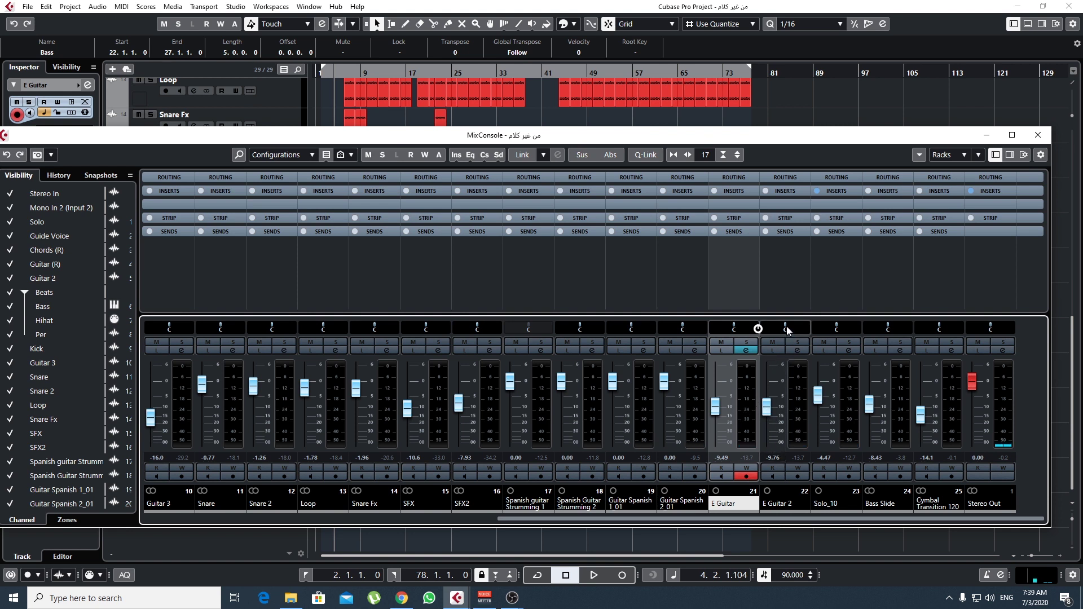
key("space")
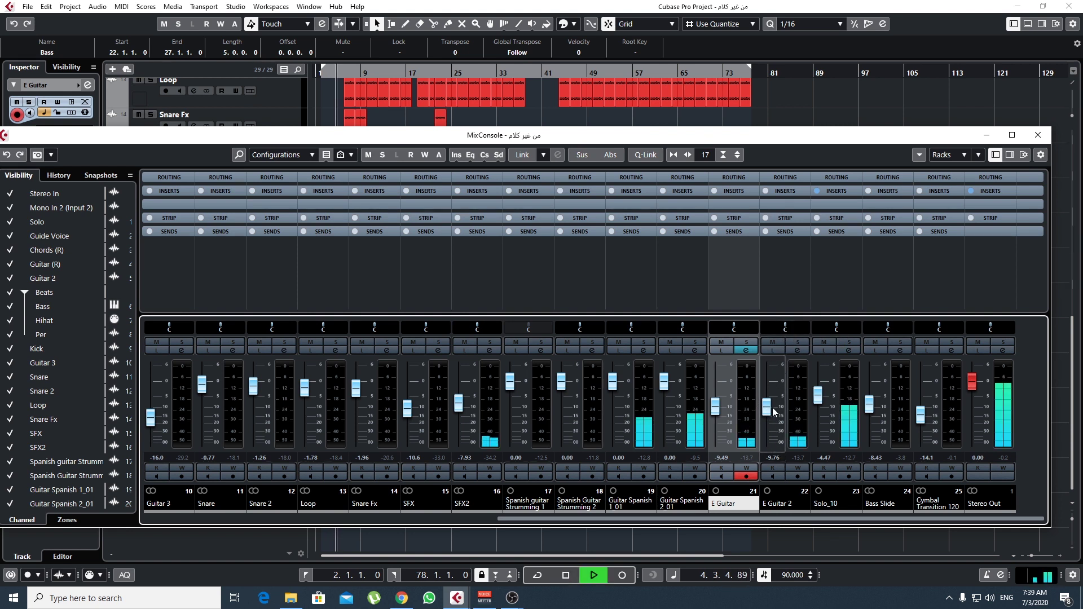
left_click_drag(774, 411, 715, 393)
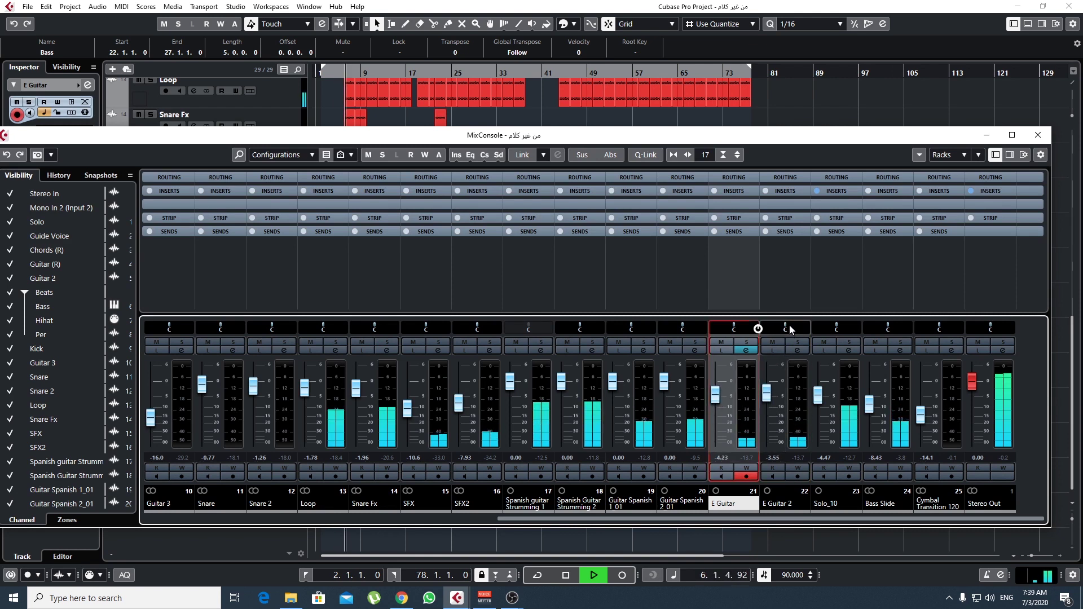
Pan E Guitar, Guitar Spanish 1_01 and Spanish Guitar Strumming 1 left and their three doubles right, then close the mixer and stop playback.
left_click_drag(786, 328, 839, 327)
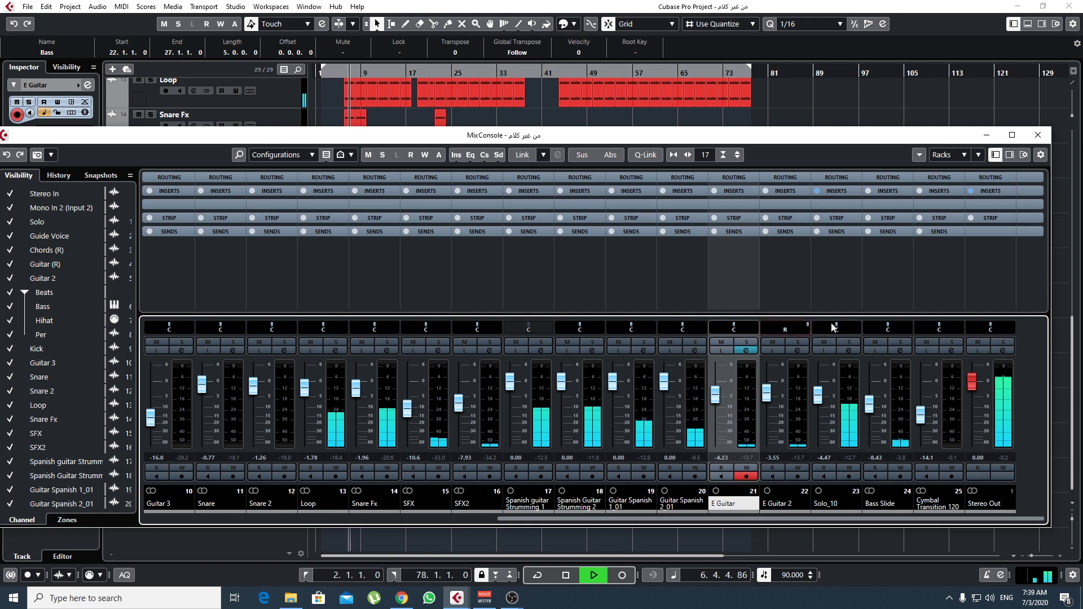
left_click_drag(733, 327, 744, 326)
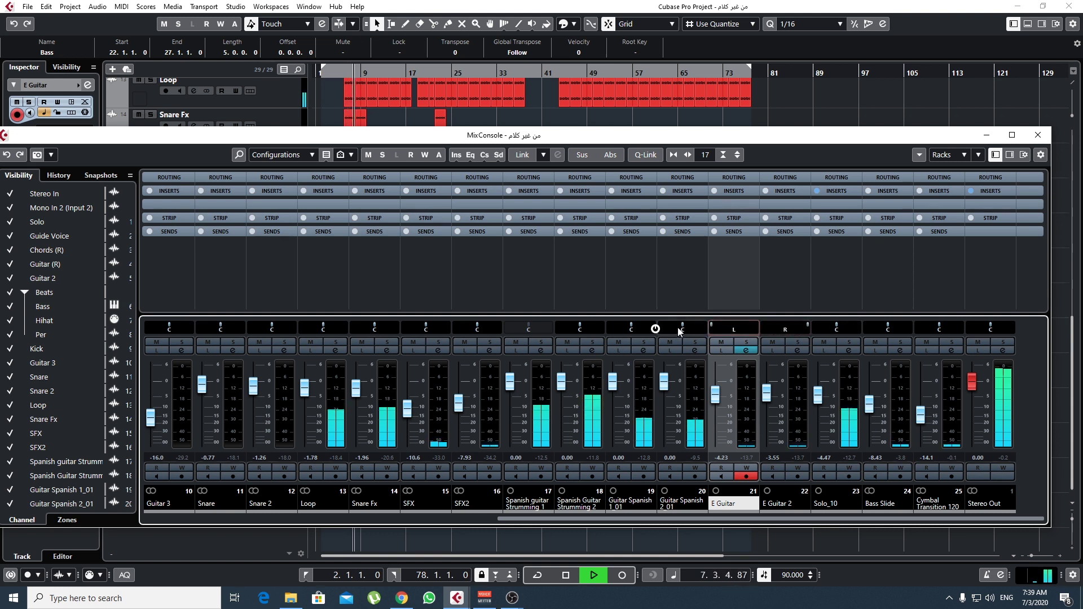
left_click_drag(683, 327, 705, 327)
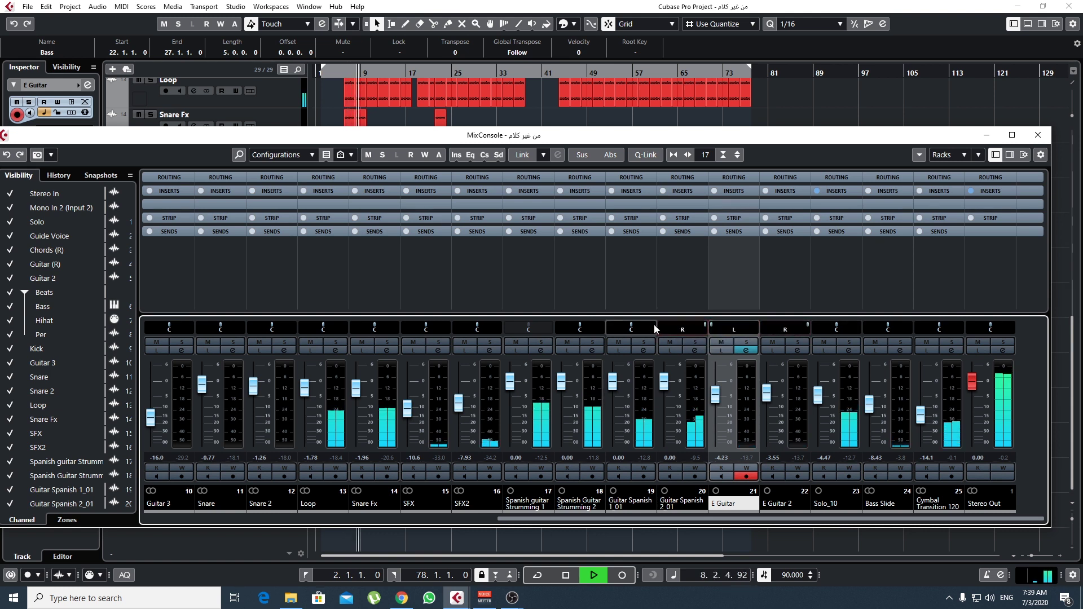
left_click_drag(632, 327, 600, 327)
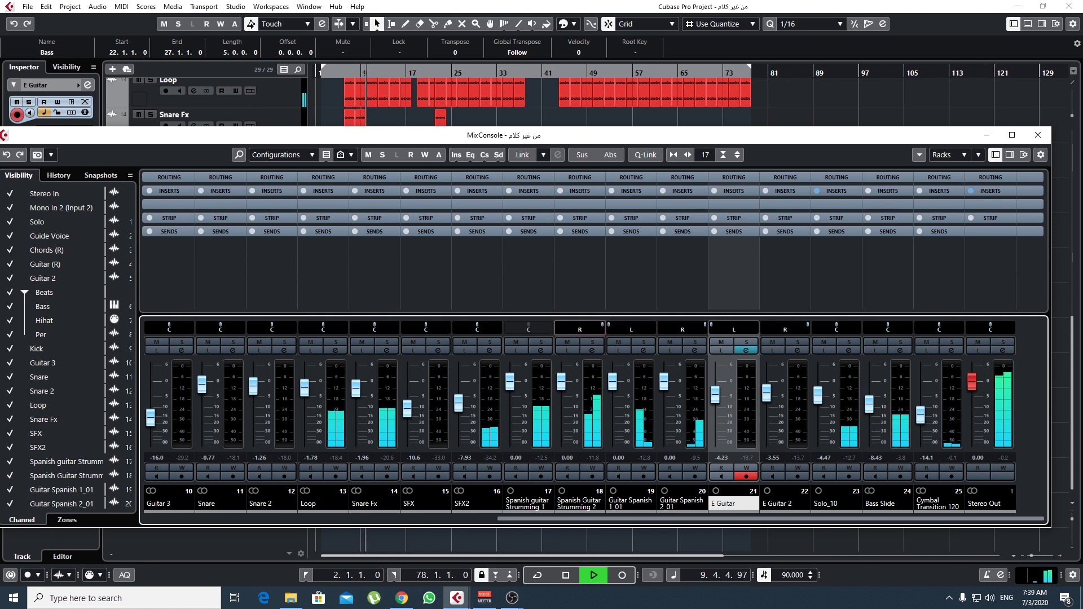
left_click_drag(526, 328, 484, 326)
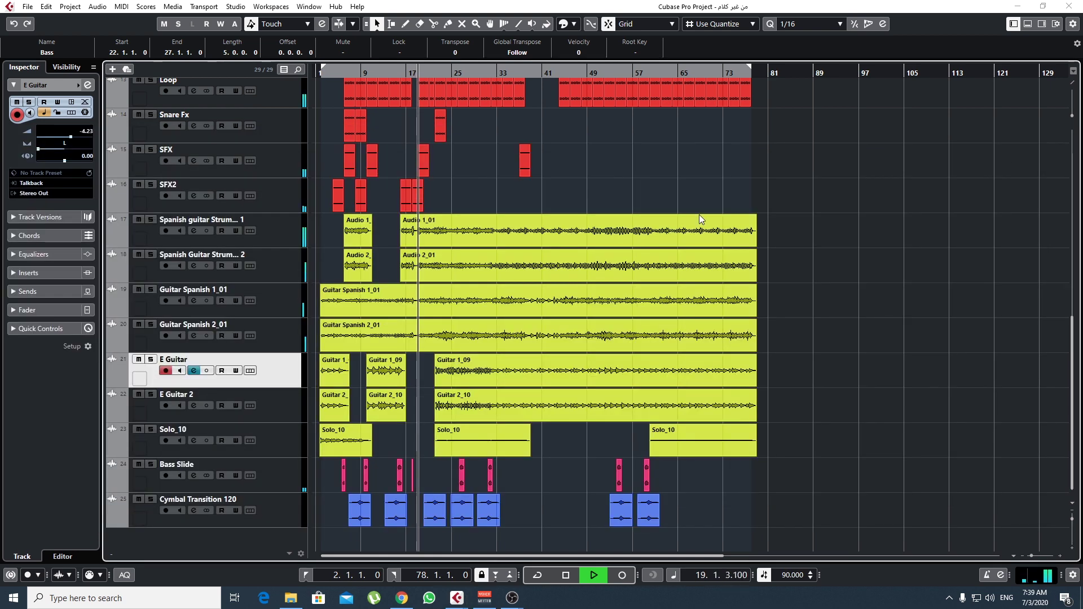
left_click(1037, 135)
key("space")
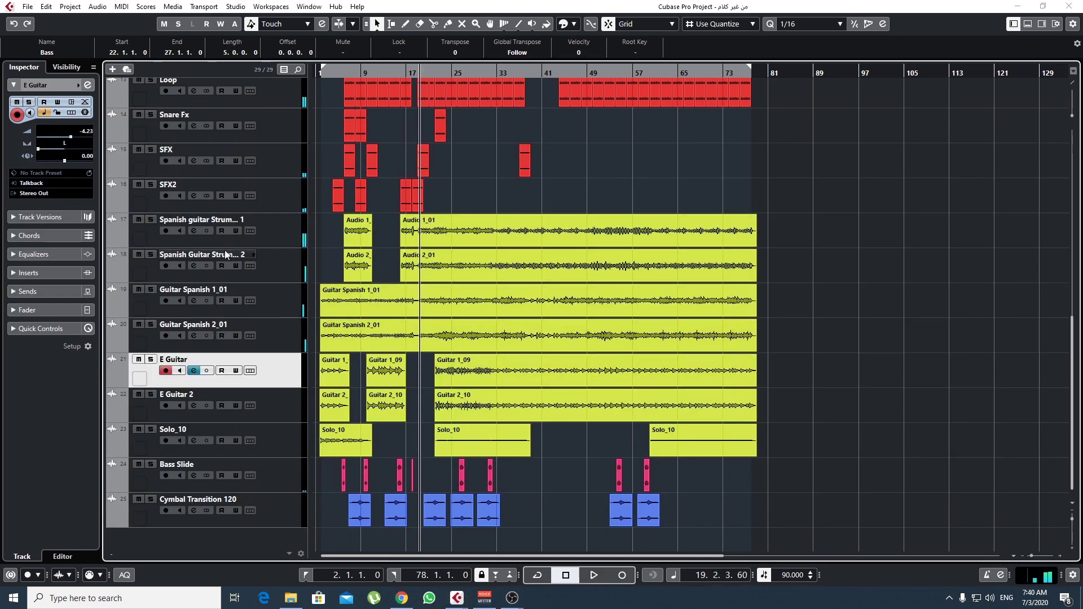
Solo the two Spanish guitar strumming tracks, both Guitar Spanish tracks, E Guitar and E Guitar 2, and play them.
left_click(266, 235)
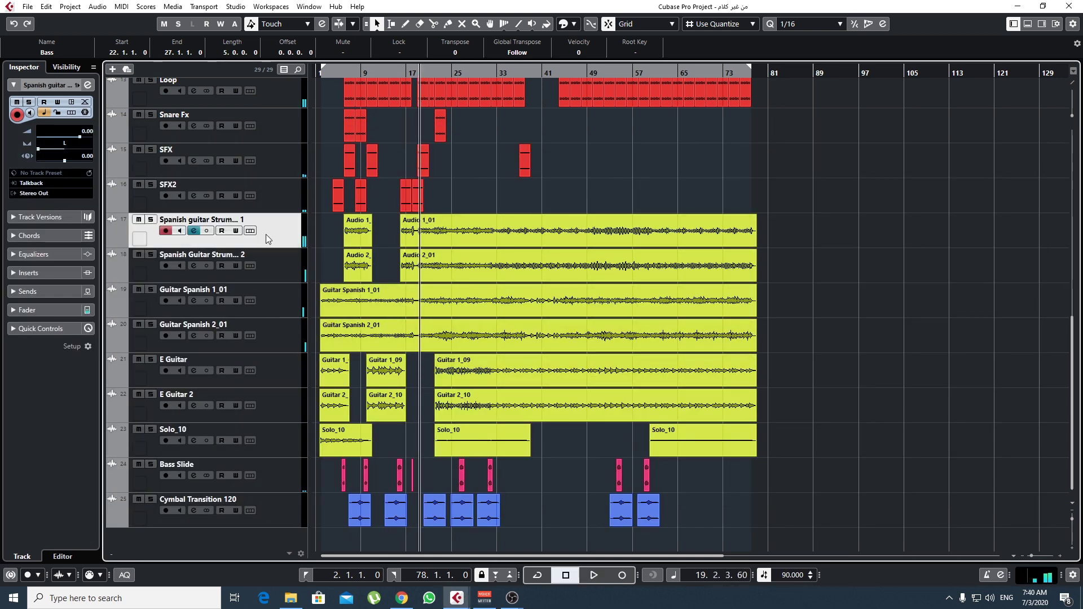
left_click(151, 220)
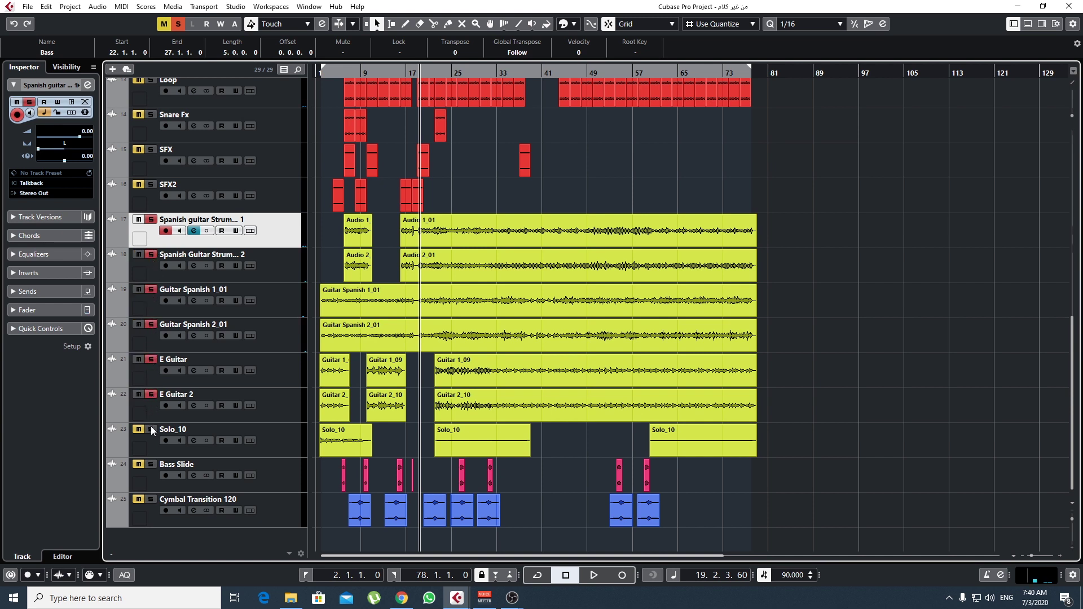
key("space")
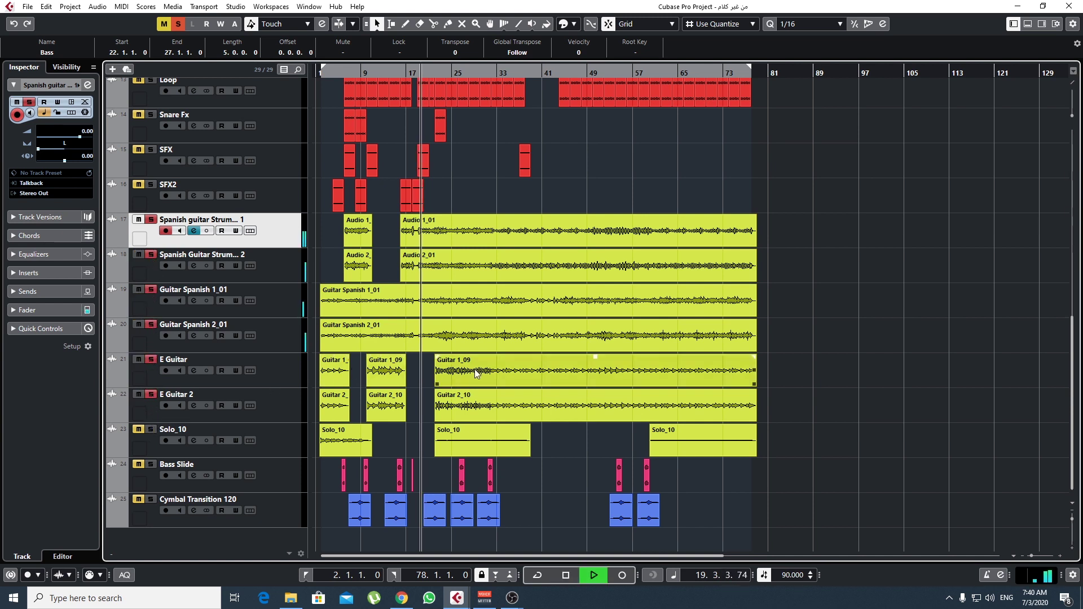
In the MixConsole, centre the pan of both strumming guitars, both Guitar Spanish channels and E Guitar 2 for comparison, then stop playback.
key("F3")
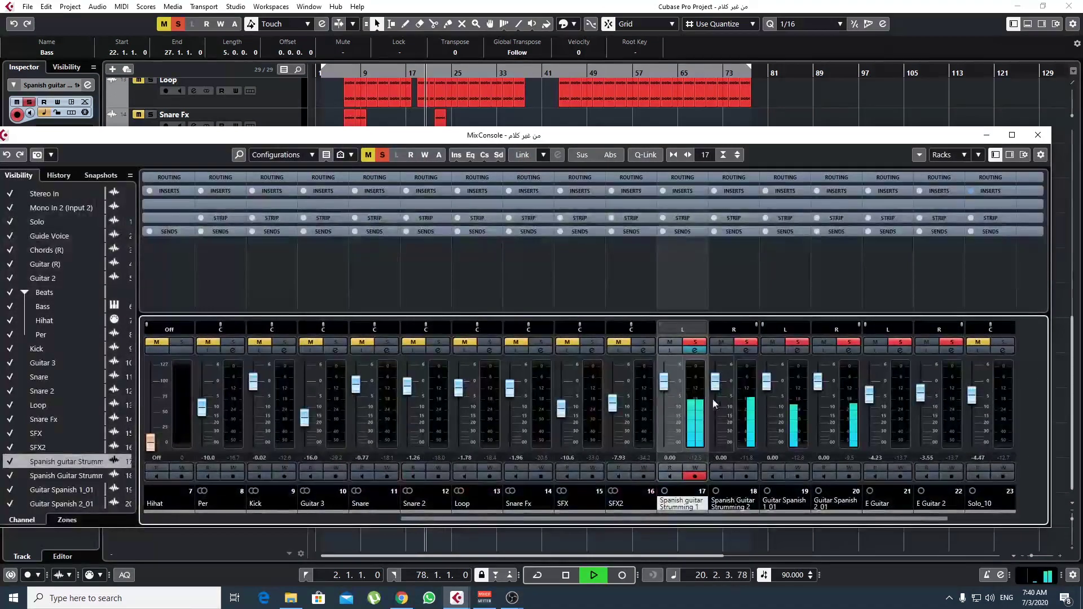
scroll(693, 520, "right", 3)
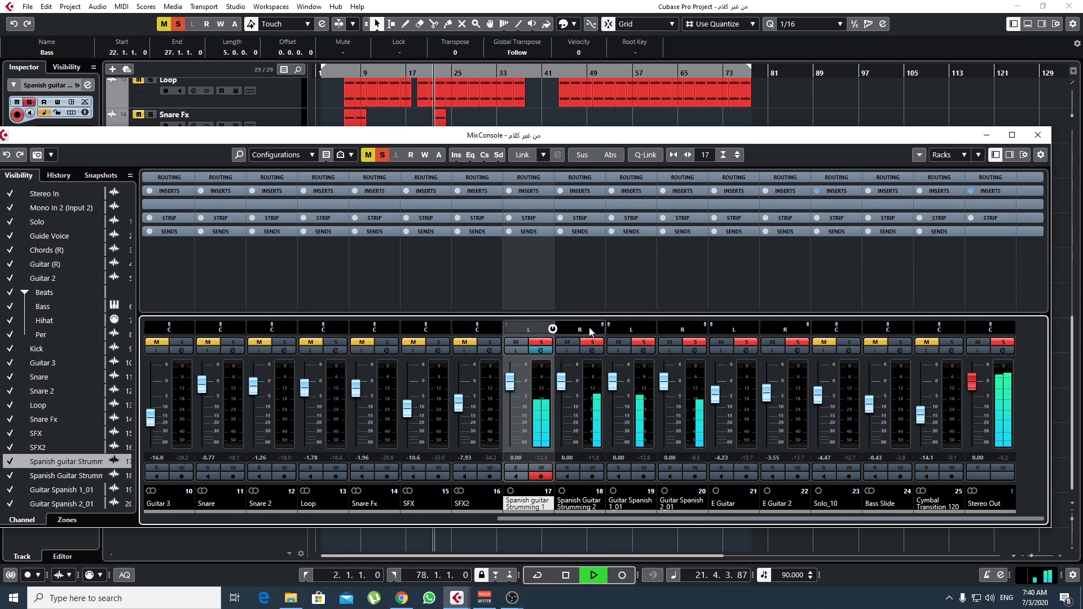
left_click(551, 328, "ctrl")
left_click(528, 326, "ctrl")
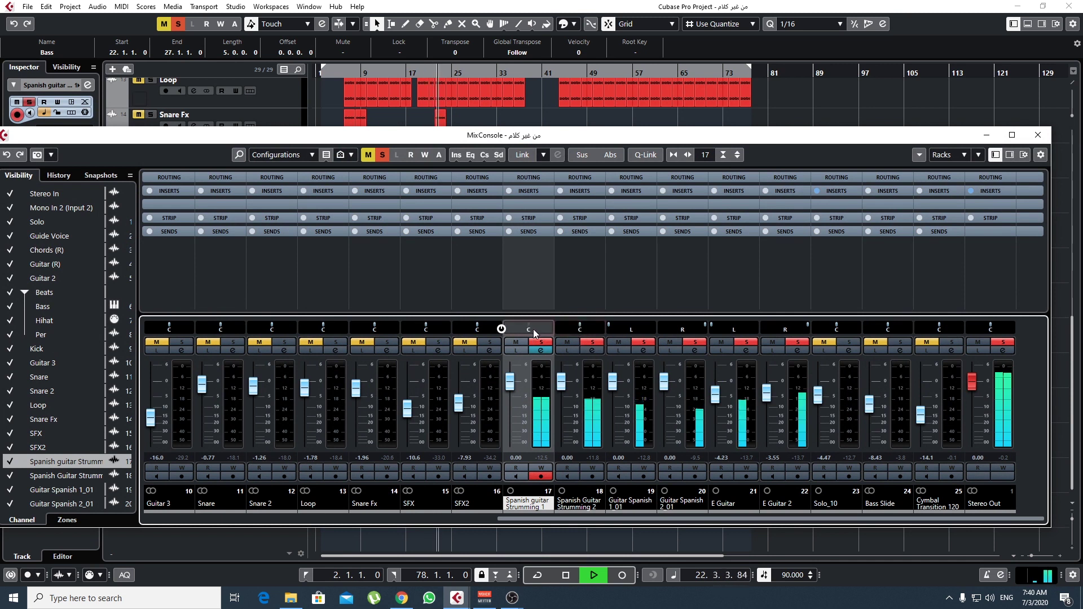
left_click(636, 328, "ctrl")
left_click(689, 329, "ctrl")
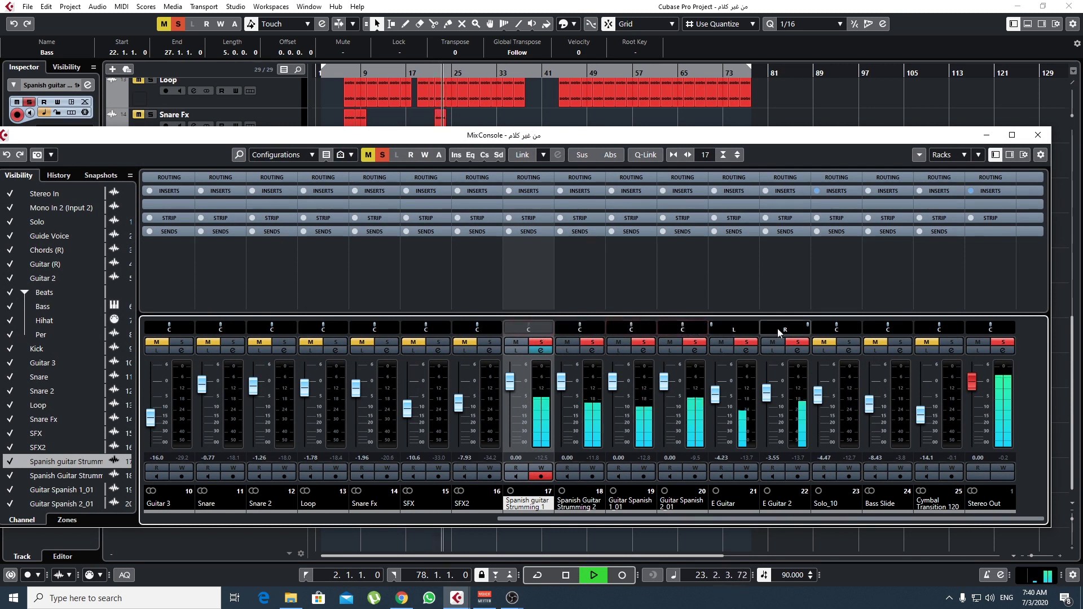
left_click(802, 329, "ctrl")
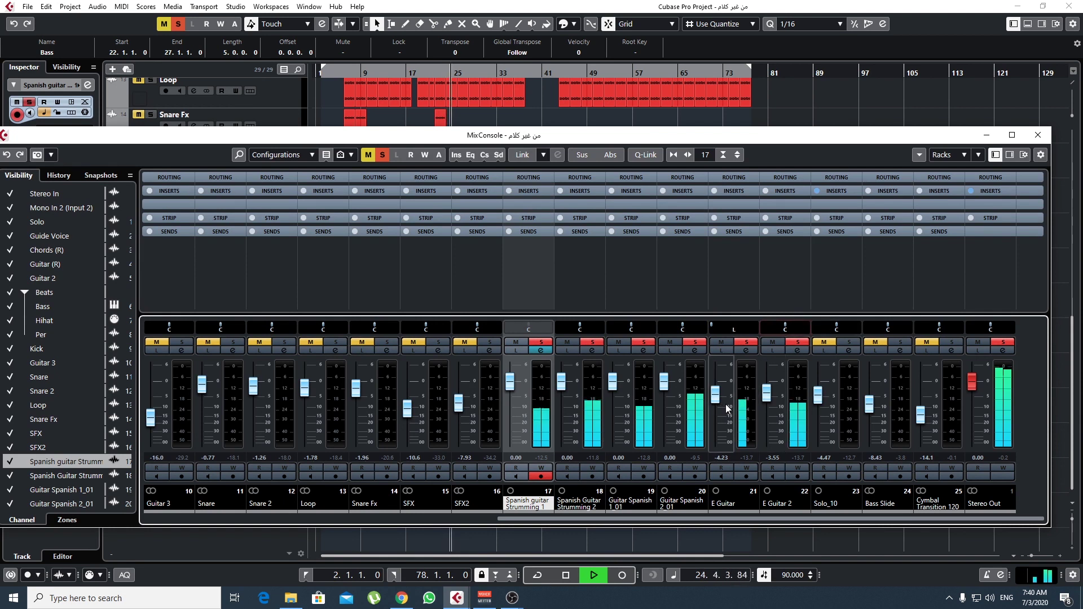
key("space")
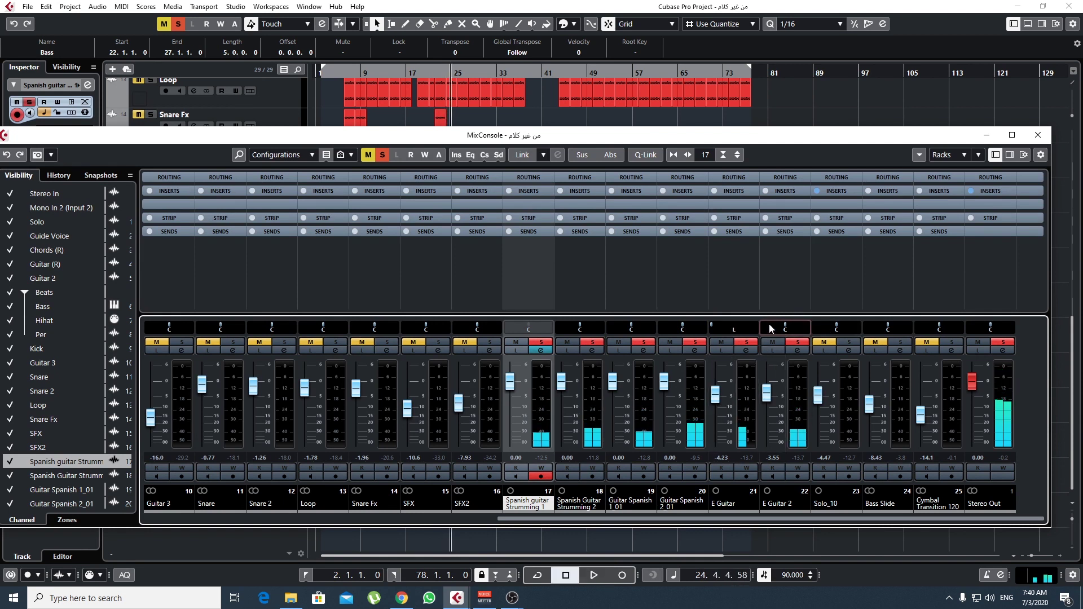
Pan E Guitar 2, Guitar Spanish 2_01 and Strumming 2 right and Guitar Spanish 1_01 and Strumming 1 left, then play the soloed guitars.
left_click_drag(756, 326, 806, 326)
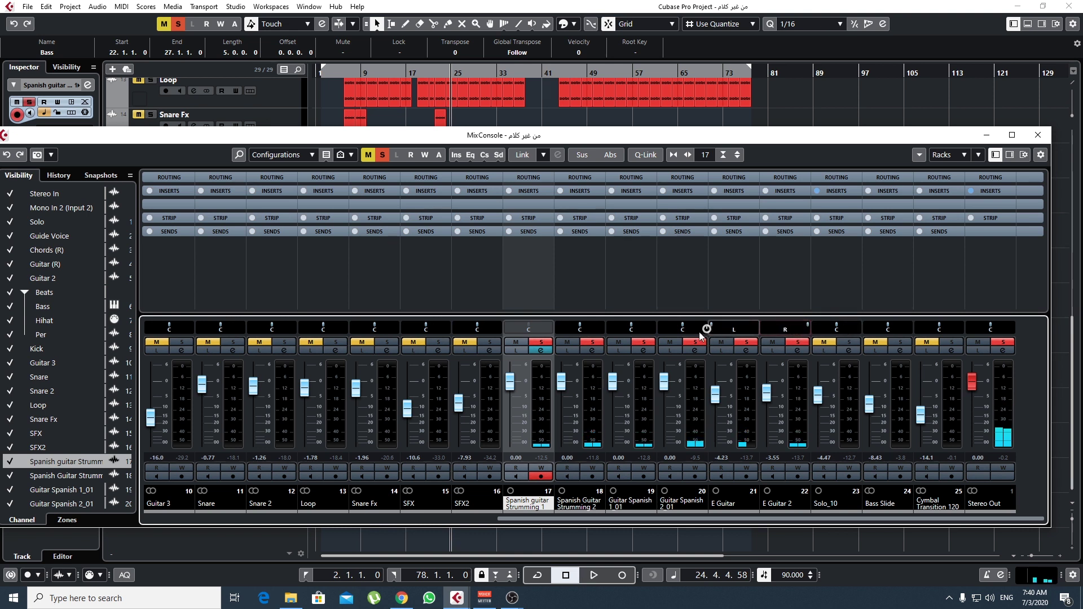
left_click_drag(659, 329, 705, 329)
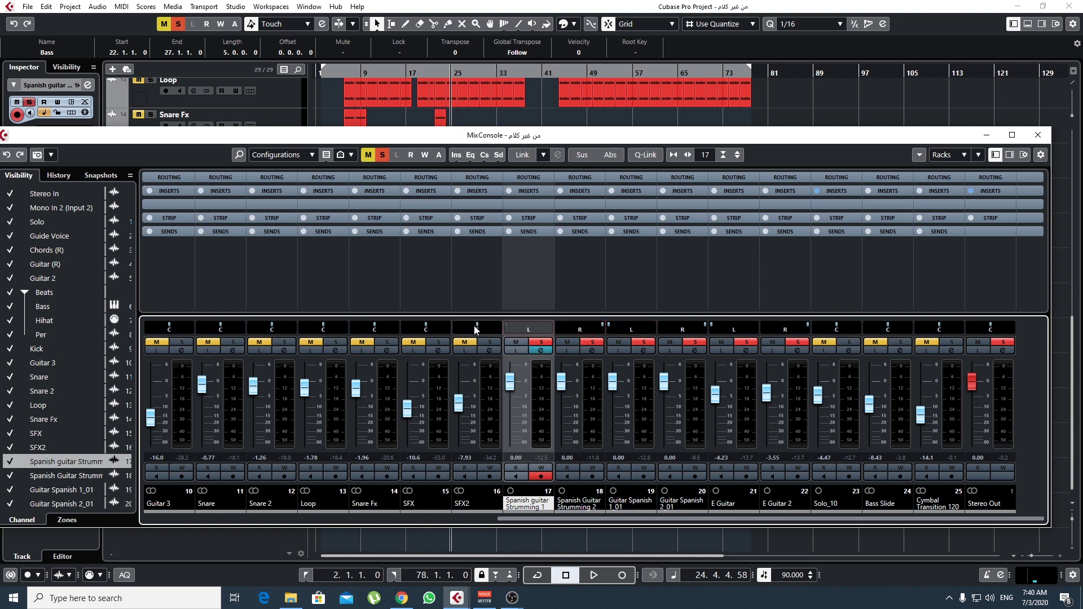
key("space")
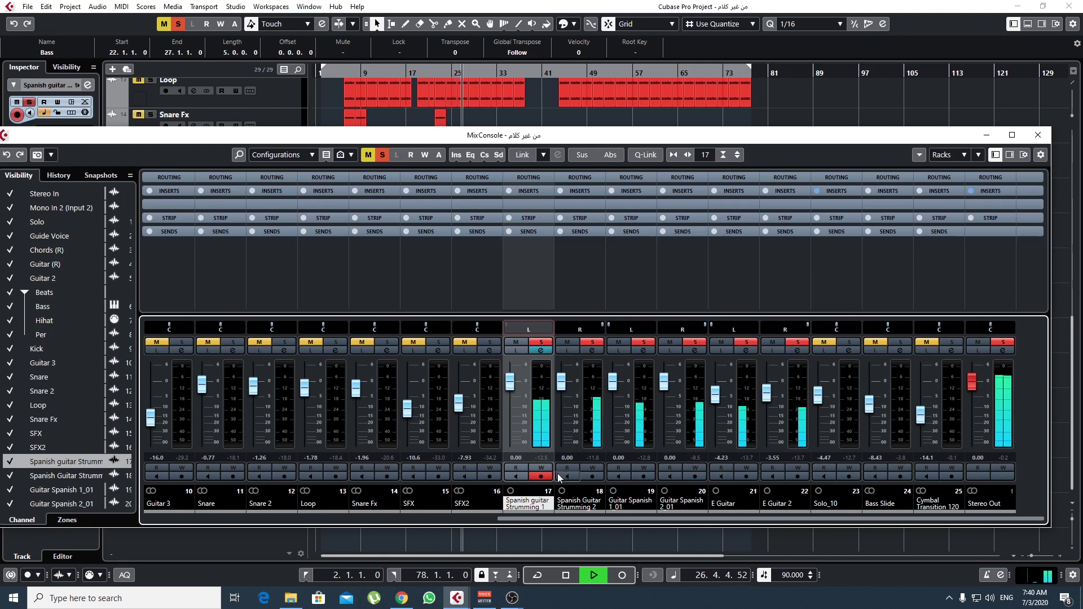
Disarm recording on Spanish Guitar Strumming 1, clear all solos, and listen to the full mix before stopping.
left_click(539, 477)
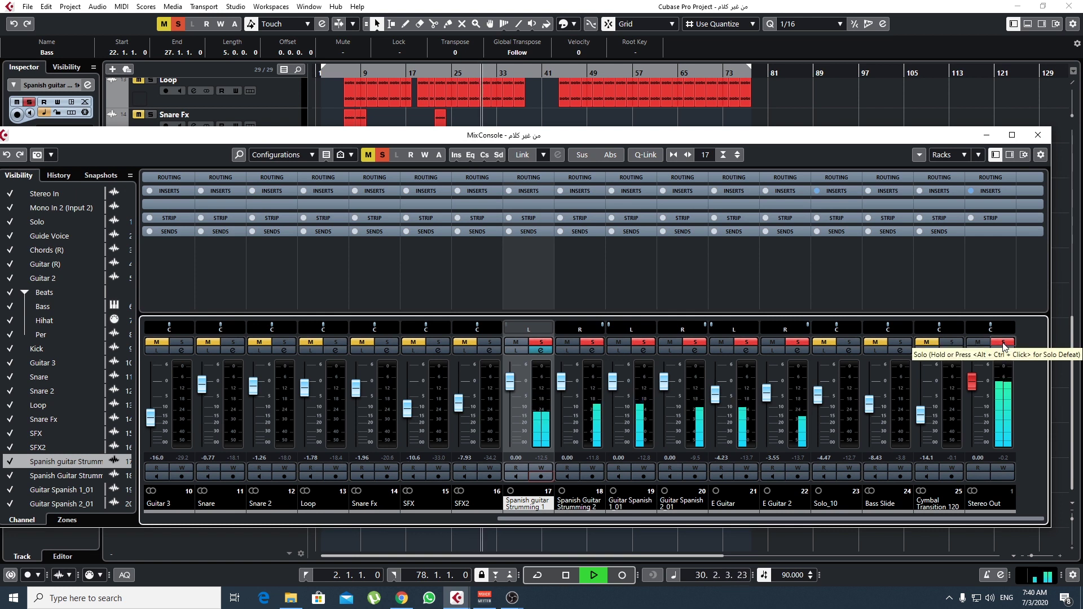
key("space")
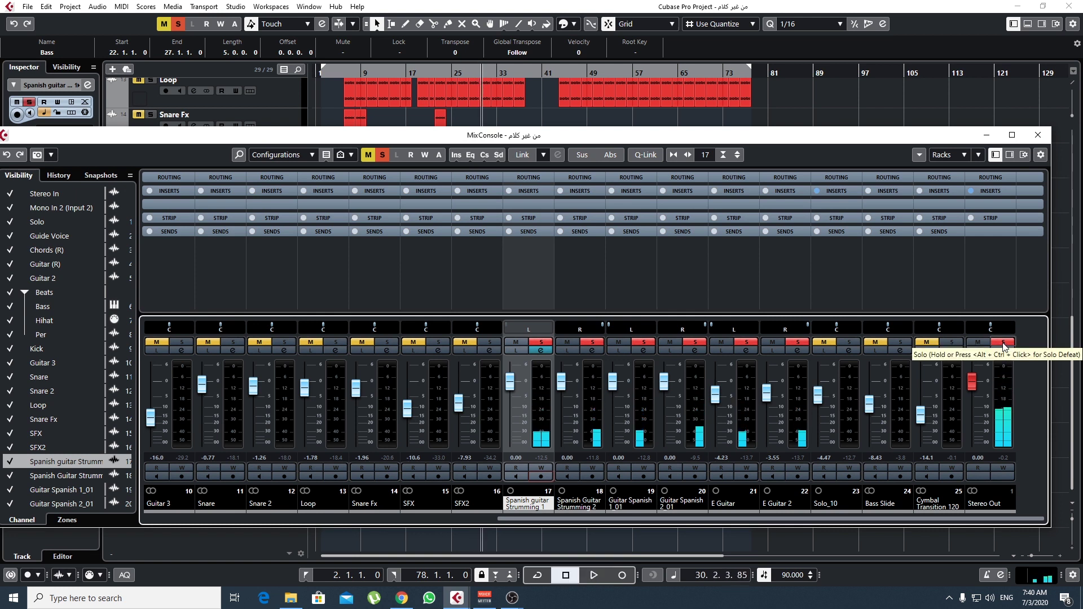
key("space")
left_click(1003, 343)
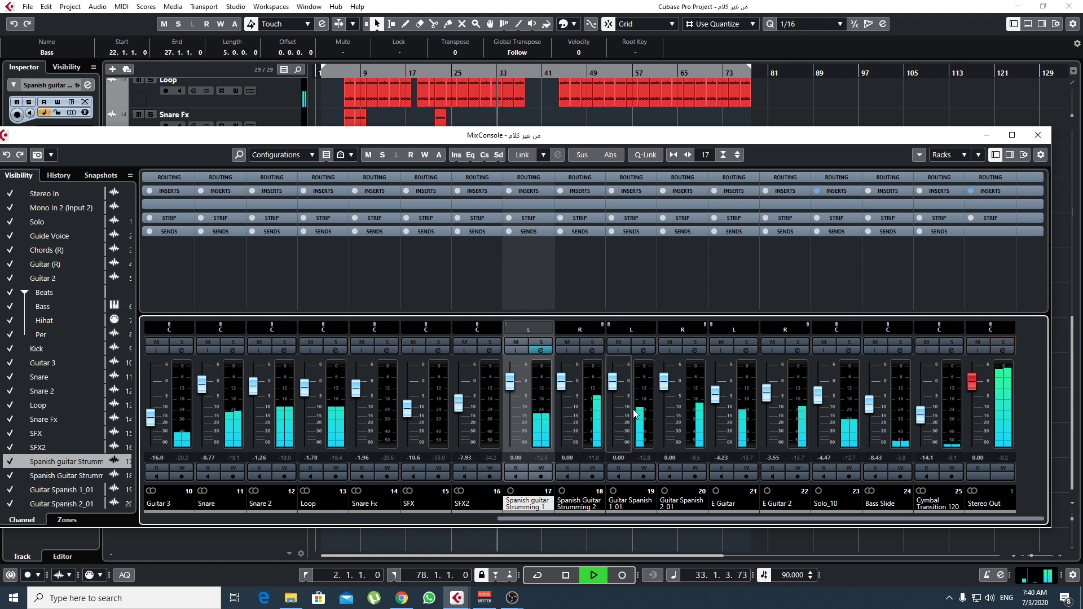
key("space")
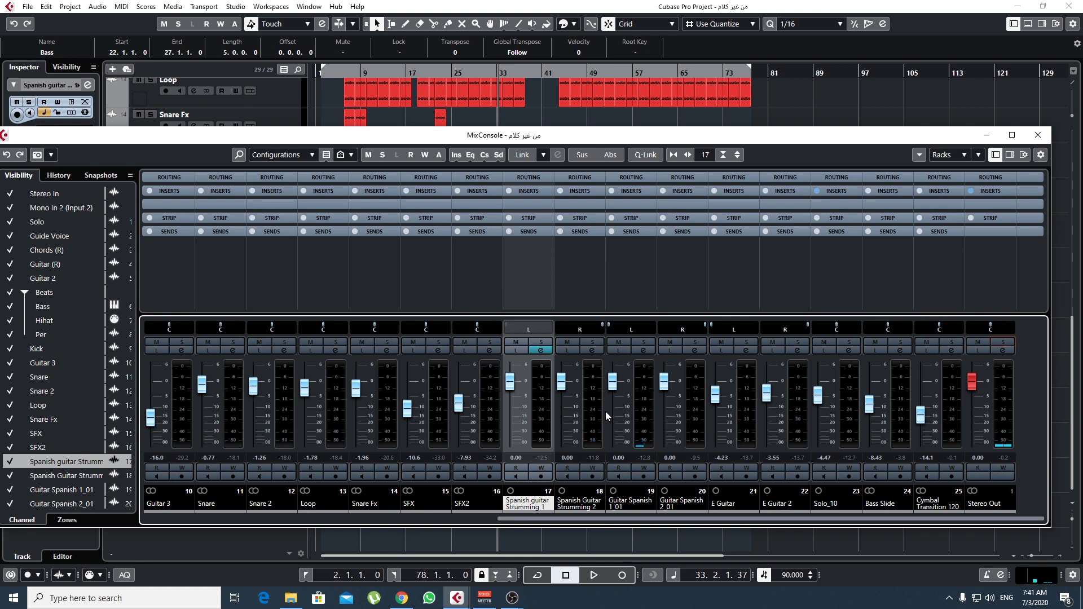
Lower E Guitar to -8.43 and E Guitar 2 to -7.68 during playback, then stop.
key("space")
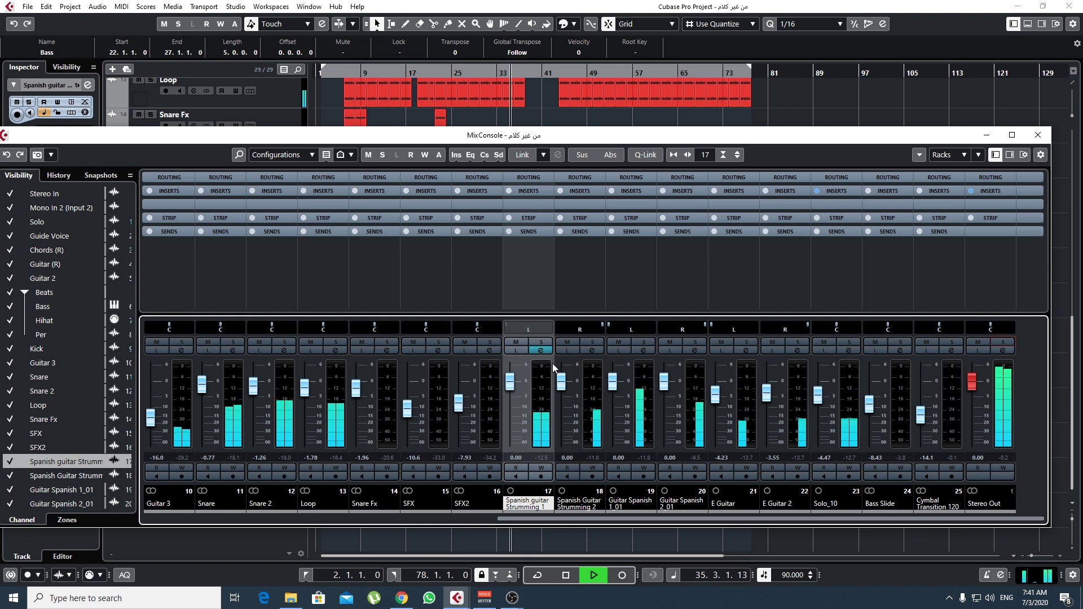
left_click_drag(765, 392, 718, 409)
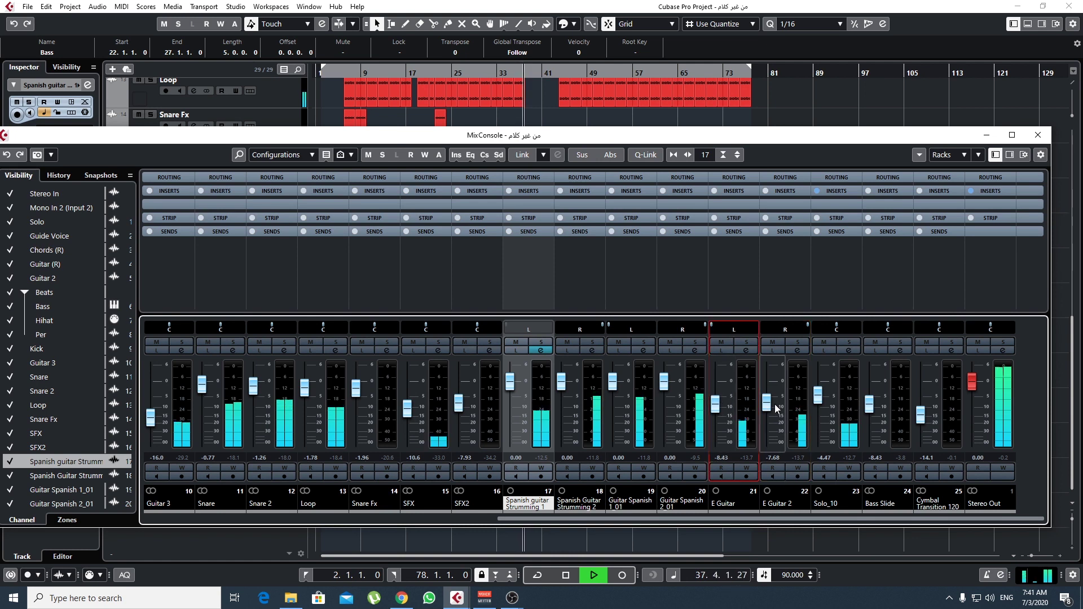
key("space")
Play from the project start and set Solo_10 to -1.60, E Guitar to -4.71 and E Guitar 2 to -5.23.
key("KP_Subtract")
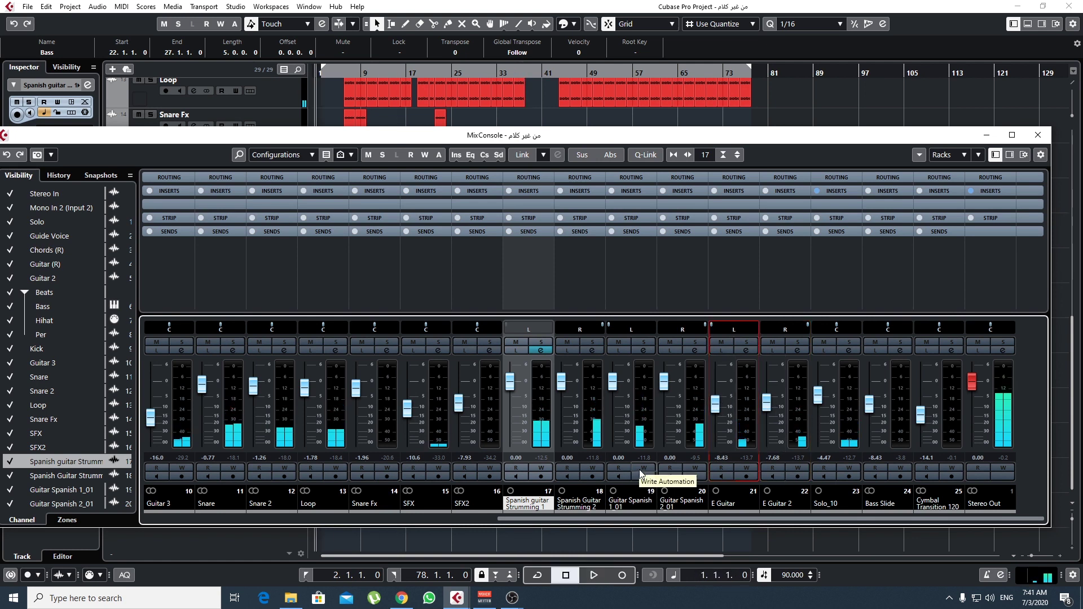
key("space")
left_click_drag(817, 400, 817, 397)
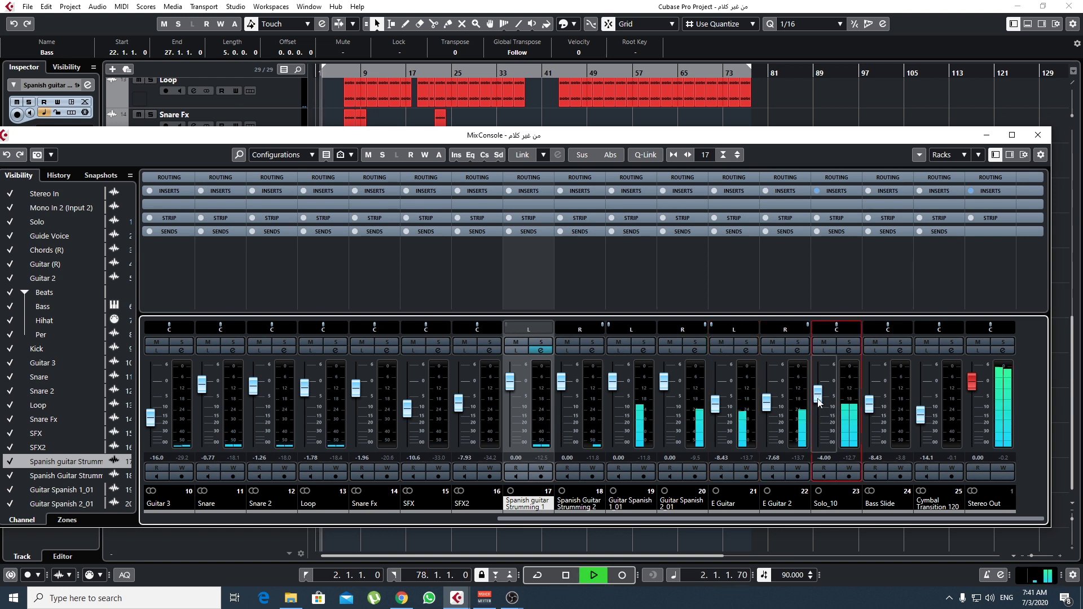
left_click_drag(822, 395, 715, 403)
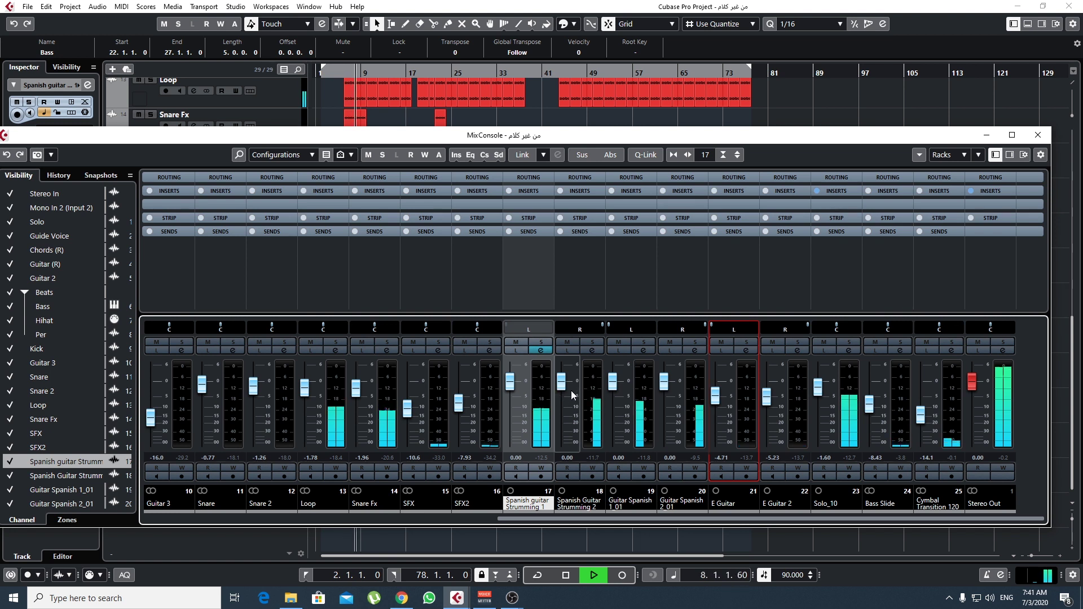
Set Spanish Guitar Strumming 2 to -2.52, Guitar Spanish 1_01 to -2.92, Guitar Spanish 2_01 to -3.77, E Guitar to -10.3 and E Guitar 2 to -10.6.
left_click_drag(565, 387, 668, 401)
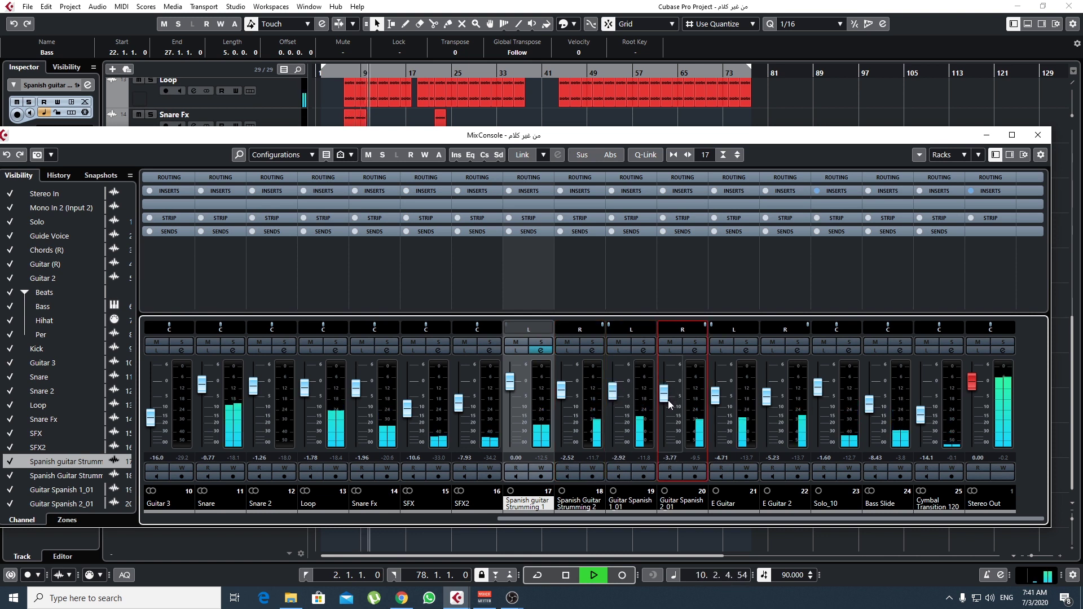
left_click(717, 401)
left_click_drag(717, 400, 770, 414)
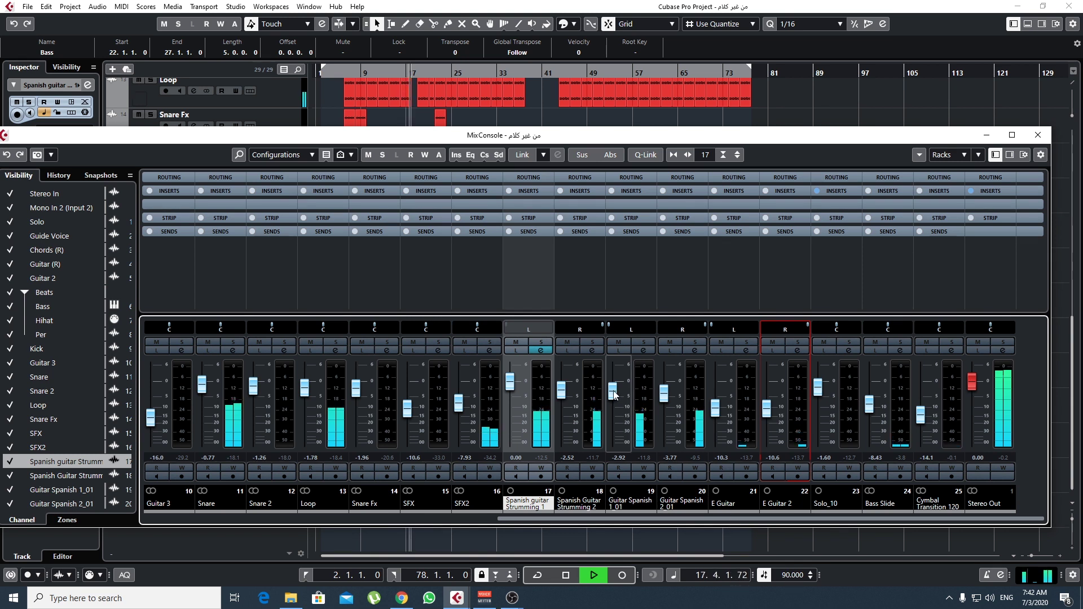
Raise Guitar Spanish 1_01 to -1.96 and Spanish Guitar Strumming 2 to -2.14, then close the mixer and stop playback.
left_click_drag(613, 398, 562, 389)
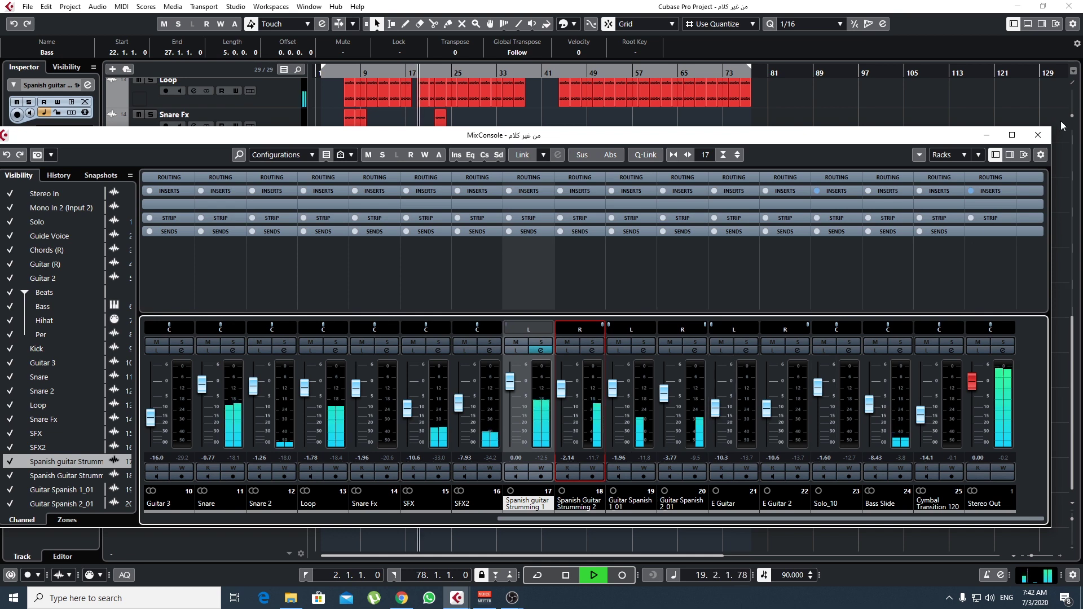
left_click(1040, 137)
key("space")
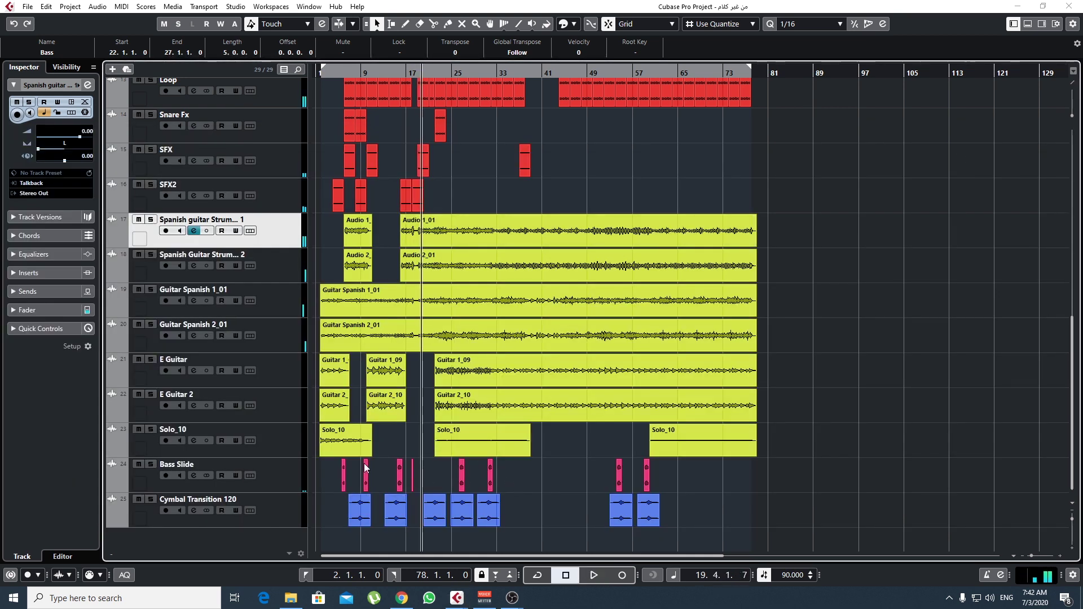
Solo the Bass Slide track and play its first slide from around bar 5, then stop.
left_click(151, 464)
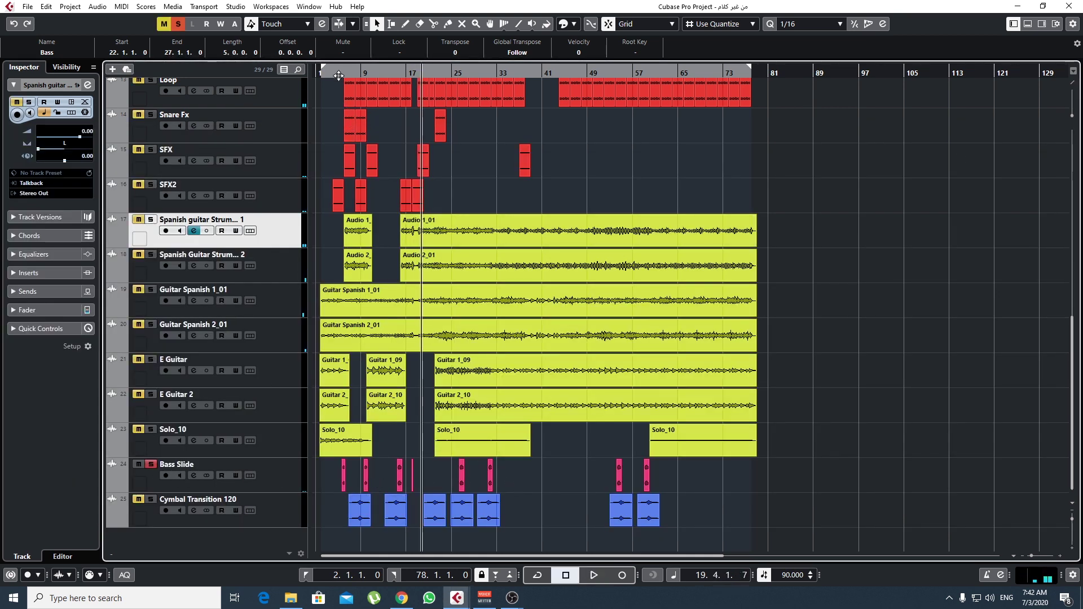
left_click(338, 72)
key("space")
left_click(487, 267)
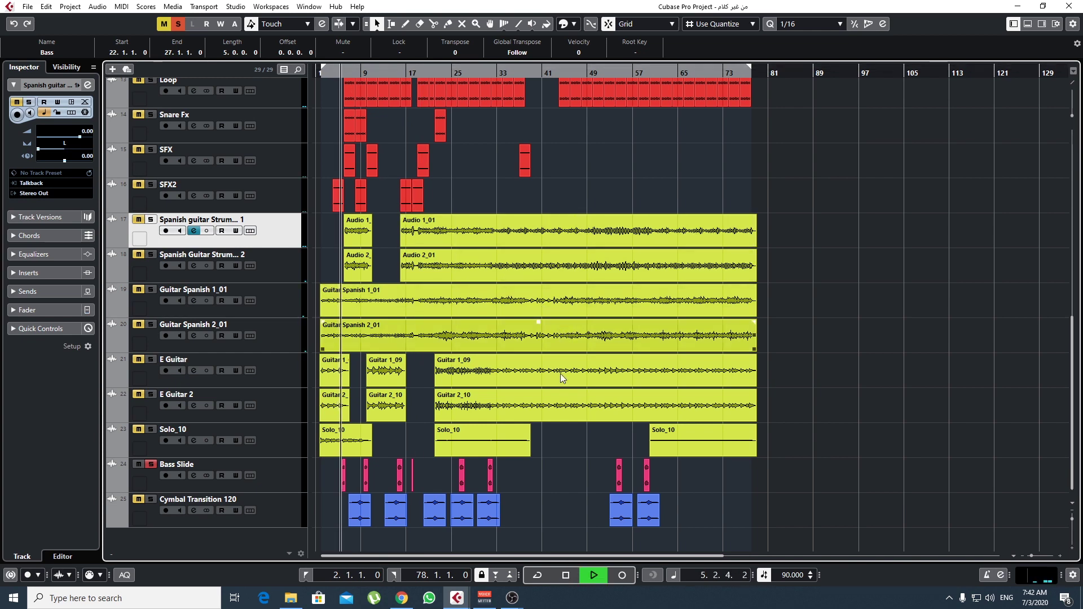
key("h")
key("h")
key("h")
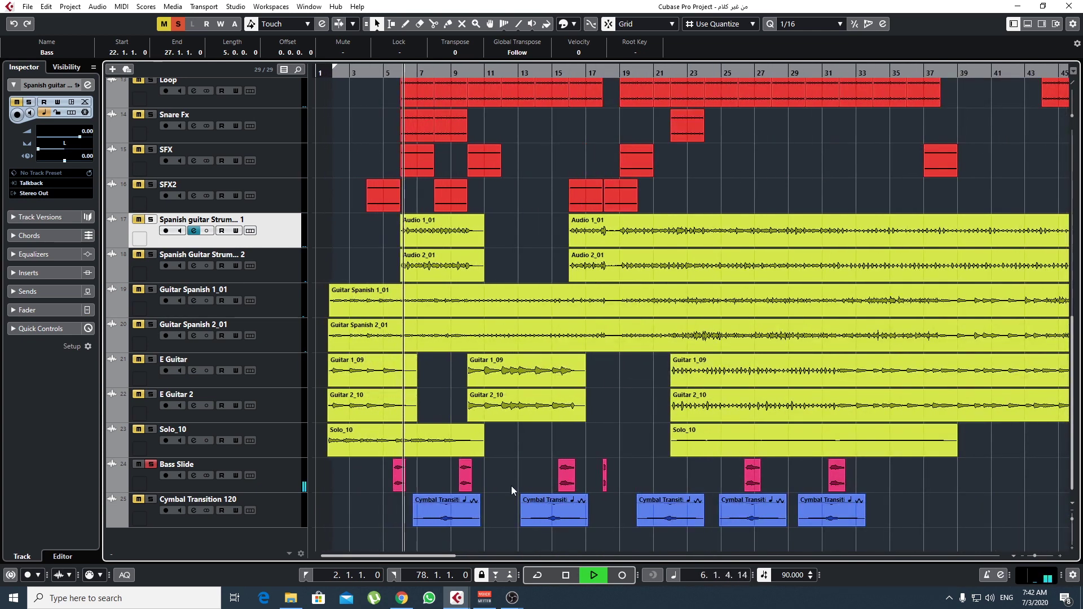
key("space")
Audition the soloed Bass Slide clips near bars 15 and 18, stopping after each one.
left_click(577, 72)
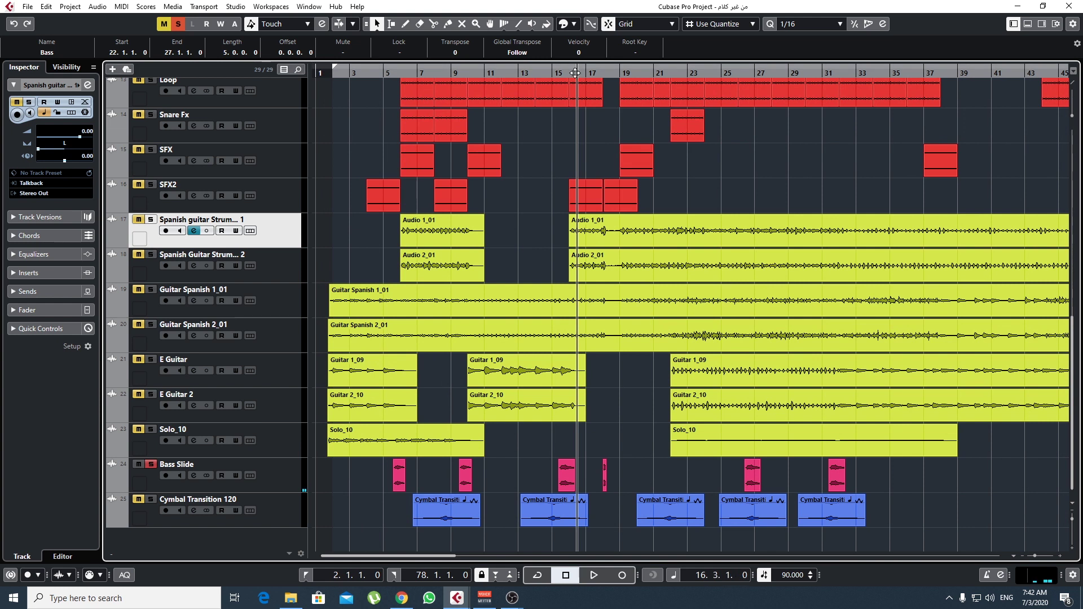
left_click(568, 73)
left_click(557, 72)
key("space")
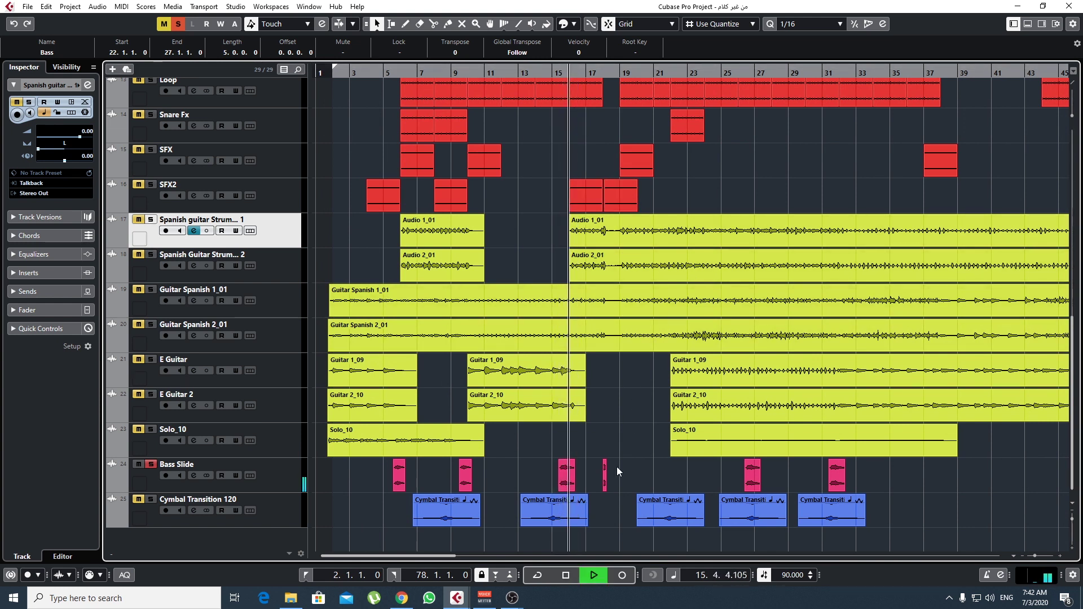
key("space")
left_click(607, 72)
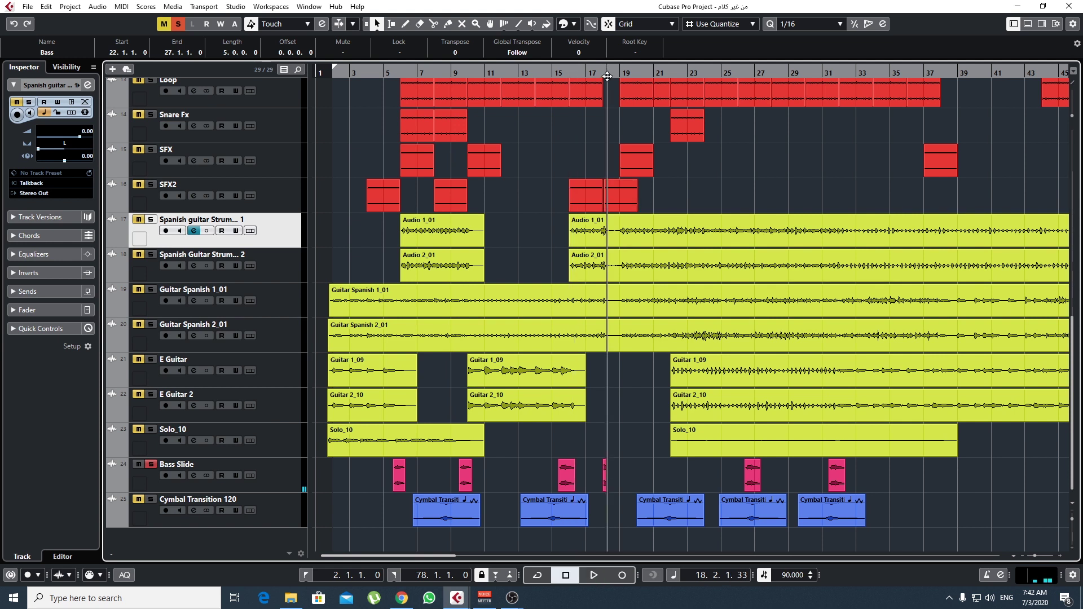
left_click(597, 73)
key("space")
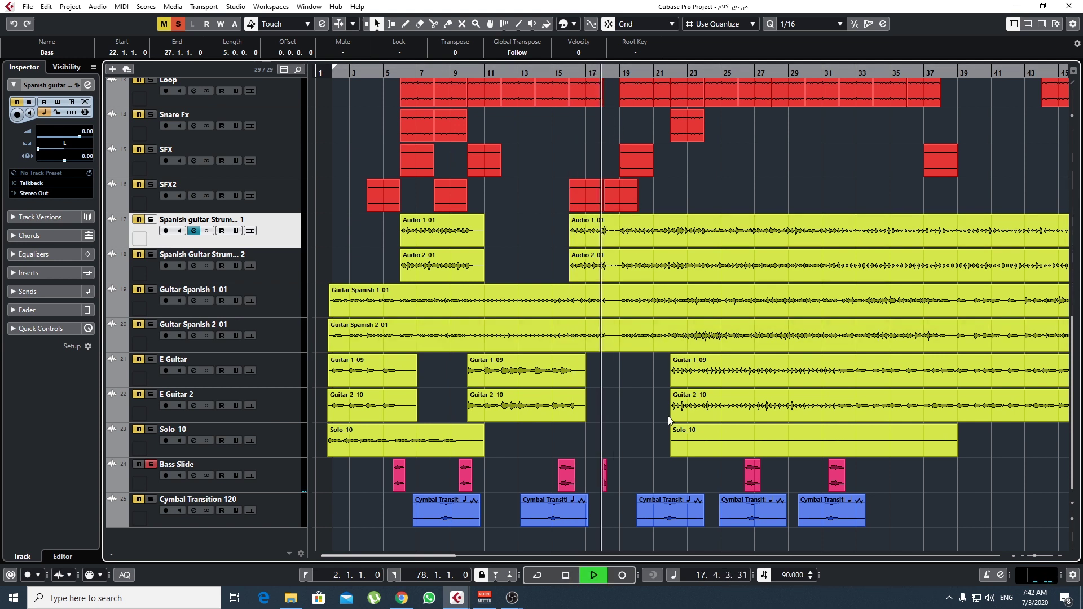
key("space")
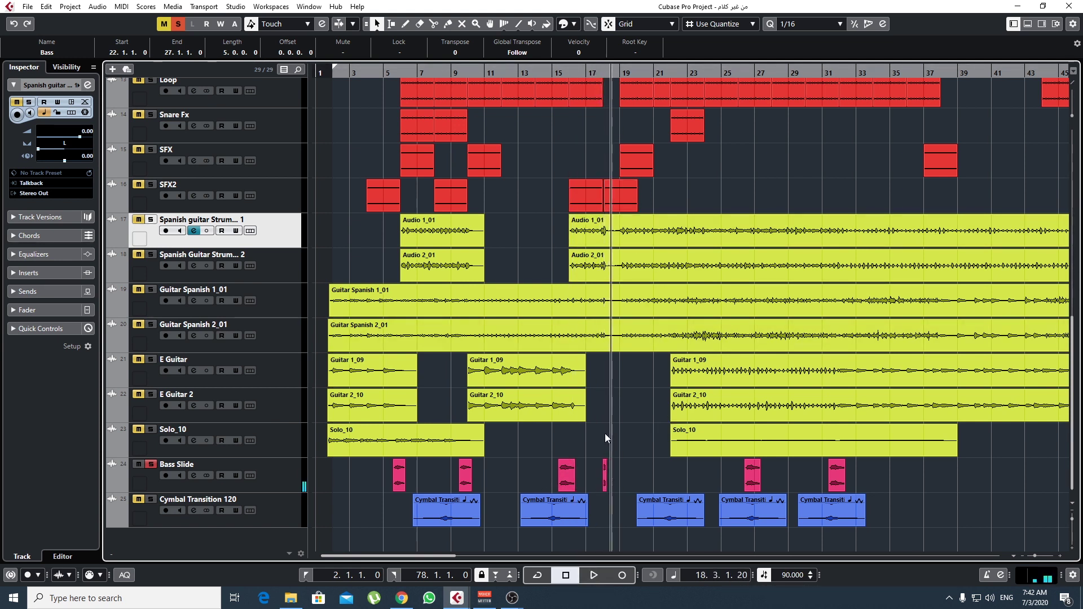
Clear the Bass Slide solo and play the full mix from about bar 17 through the short slide, then stop.
left_click(151, 464)
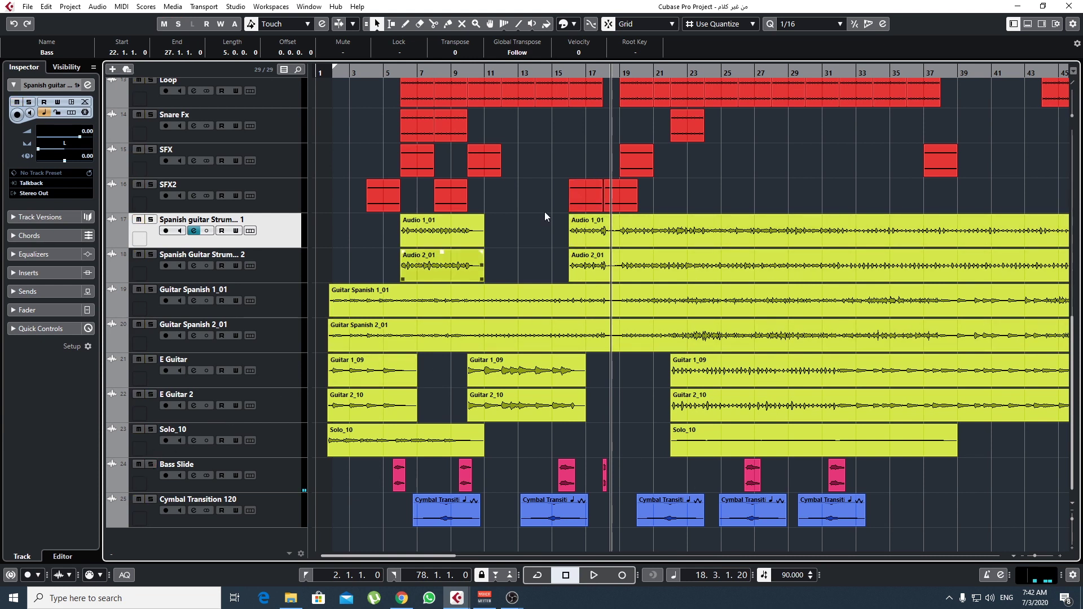
left_click(595, 74)
key("space")
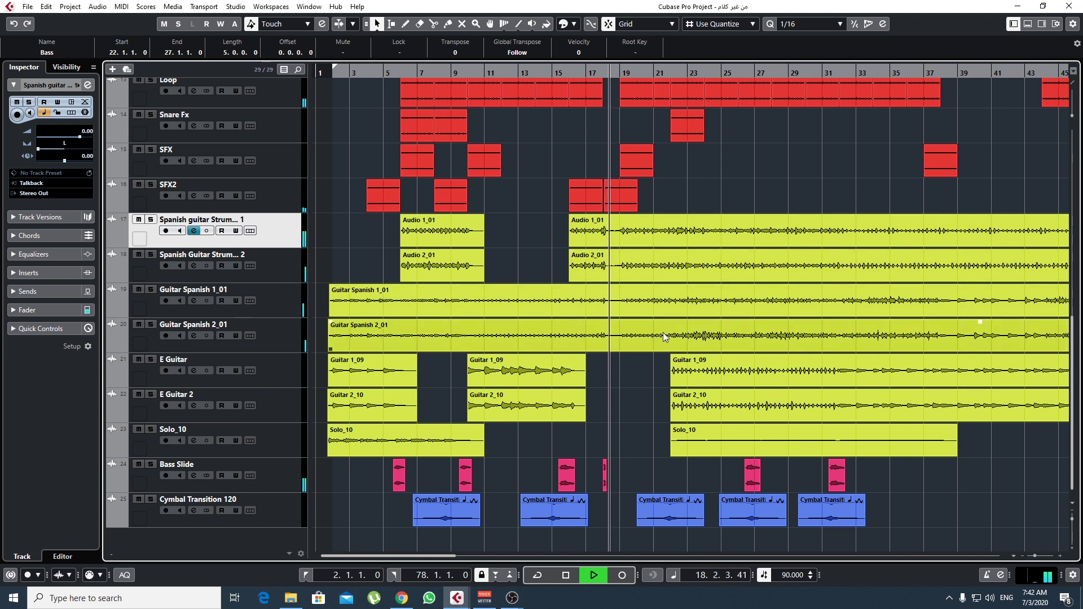
key("space")
Solo the Cymbal Transition 120 track and play its clip from bar 14, then stop.
left_click(541, 73)
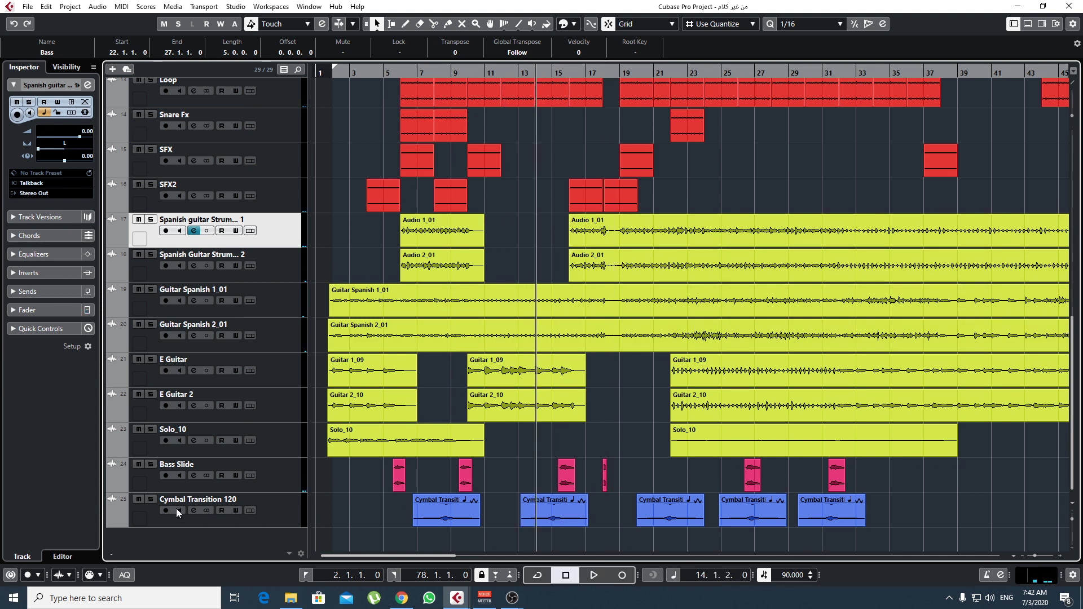
left_click(151, 500)
key("space")
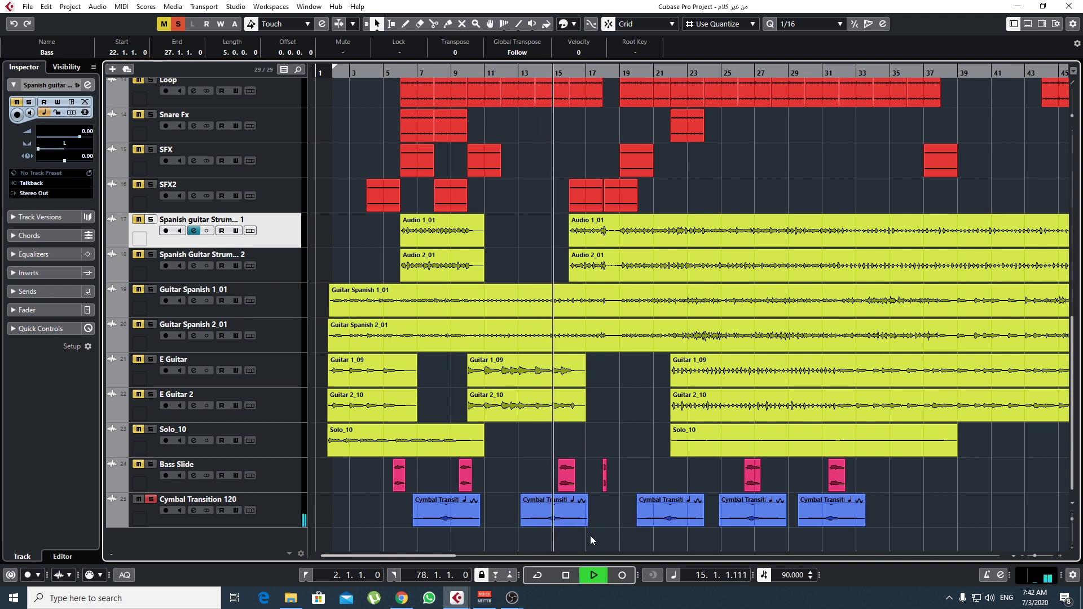
key("space")
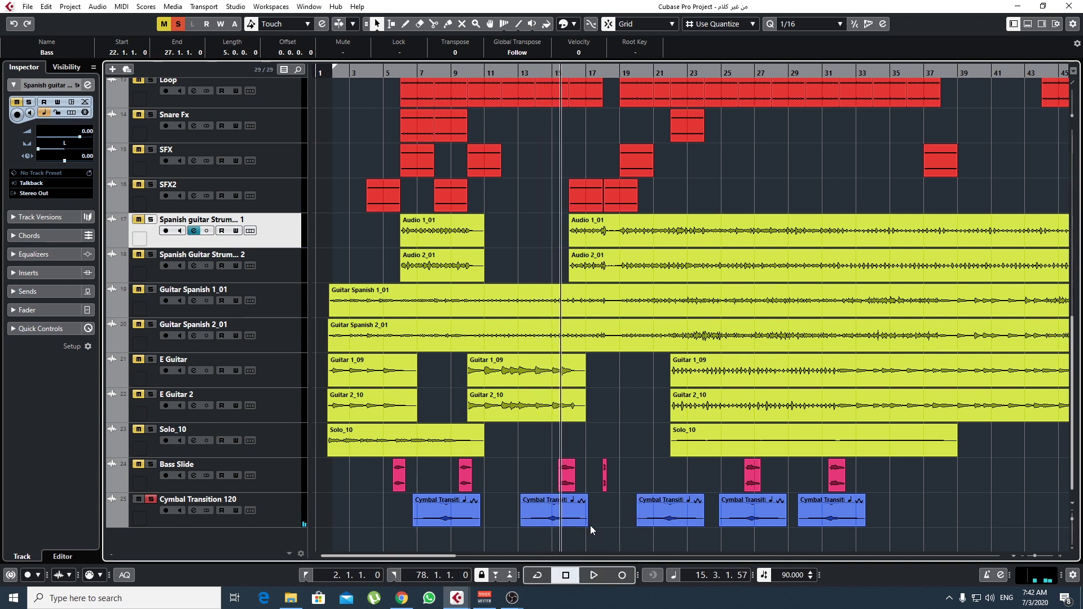
Clear the Cymbal Transition 120 solo and play the full mix from the middle of bar 13.
left_click(146, 500)
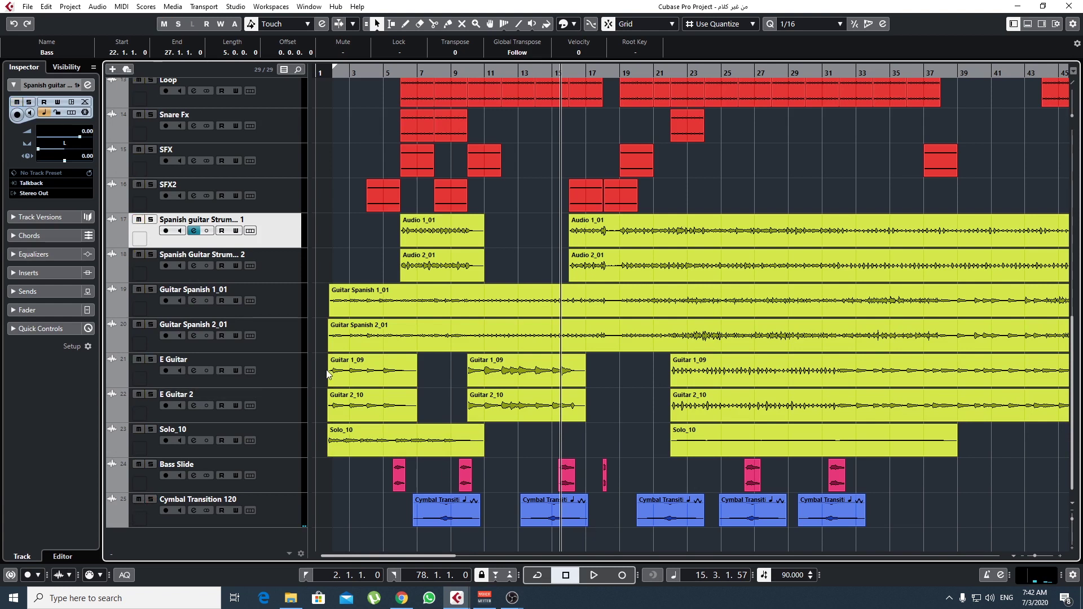
left_click(527, 72)
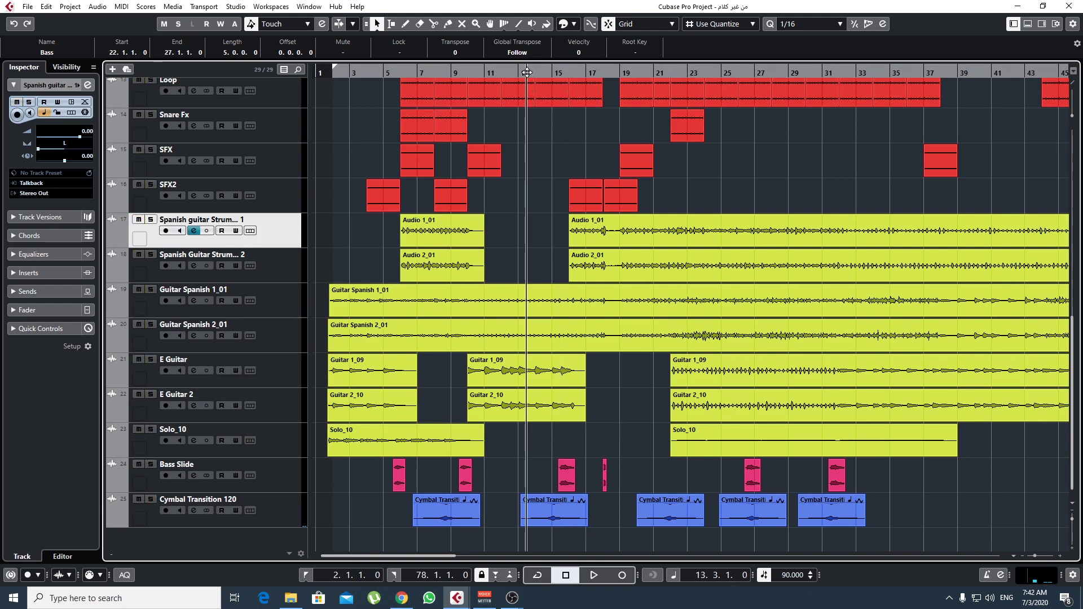
key("space")
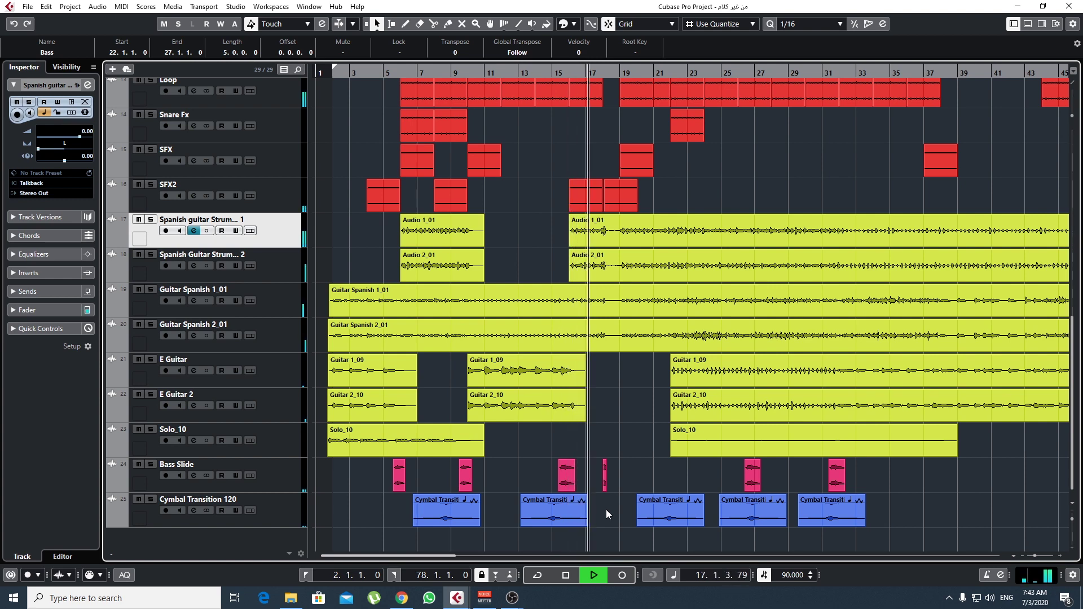
Set the Bass channel level to -11.8 in the mixer during playback, then close the mixer.
key("F3")
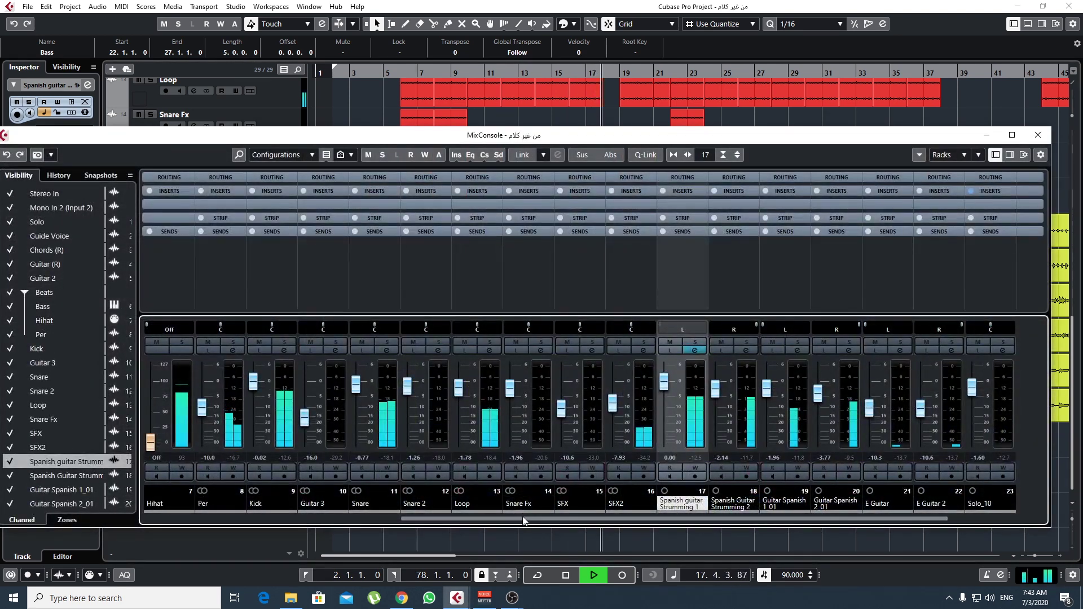
left_click_drag(522, 519, 365, 505)
left_click_drag(407, 402, 407, 411)
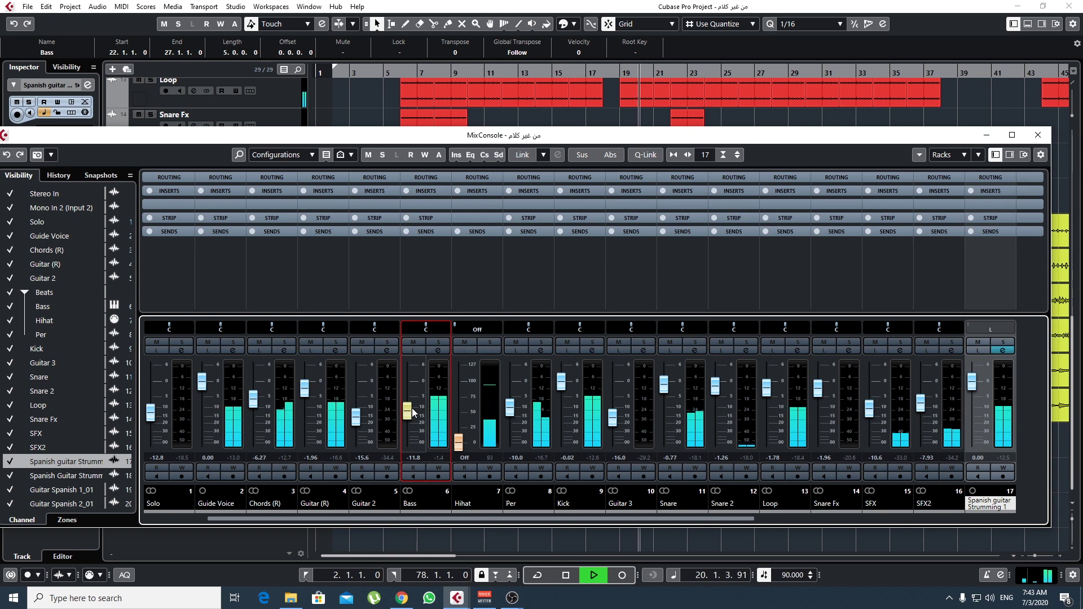
left_click(1036, 135)
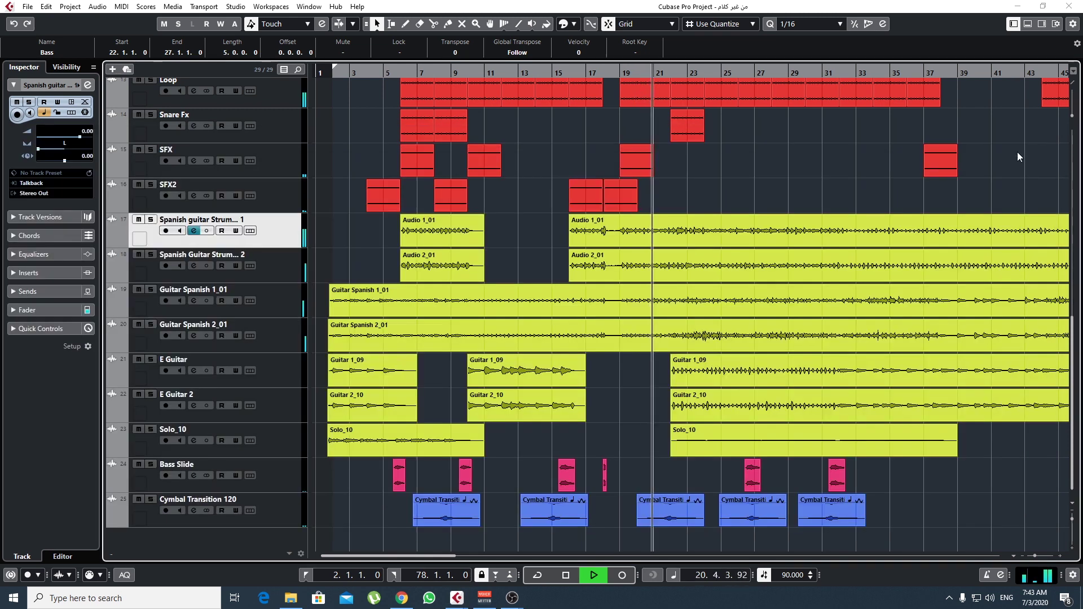
Raise the volume of the Solo_10 clip starting at bar 22 to 7.55 dB.
left_click(1035, 556)
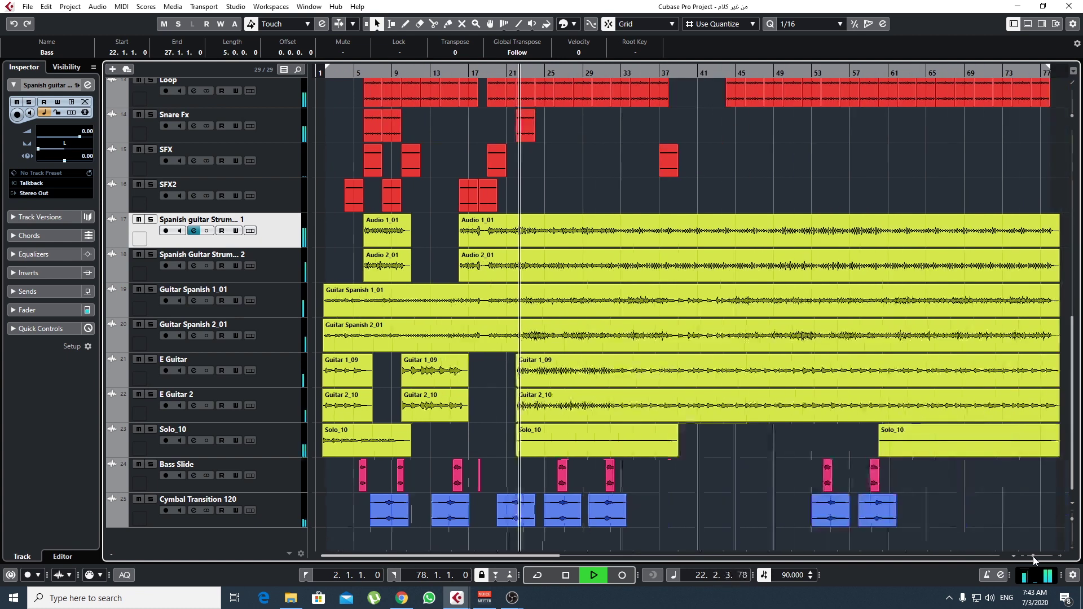
left_click(1034, 556)
left_click(1034, 556)
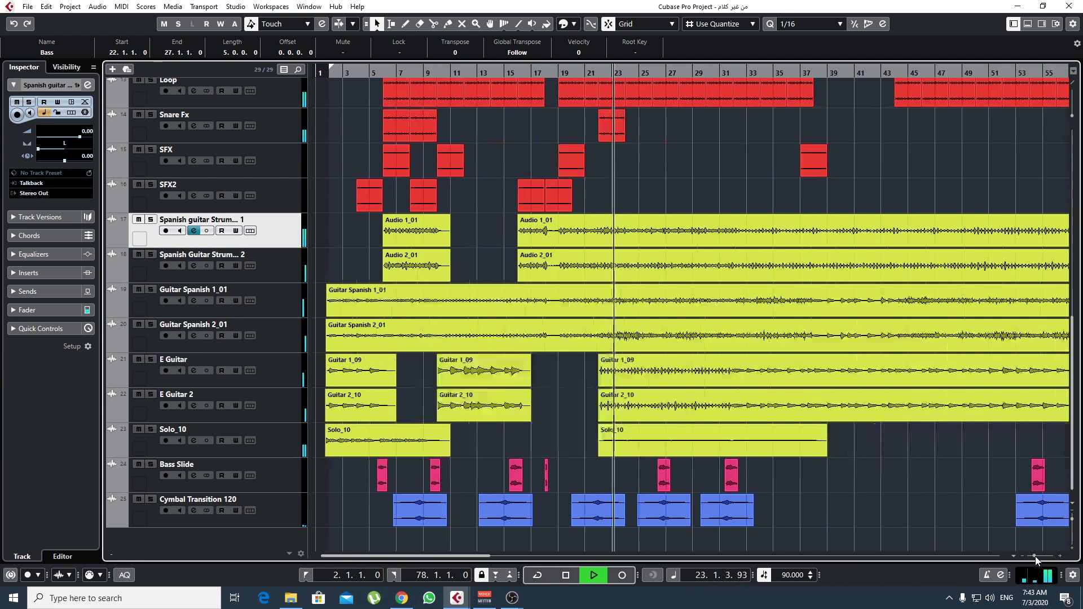
left_click(683, 452)
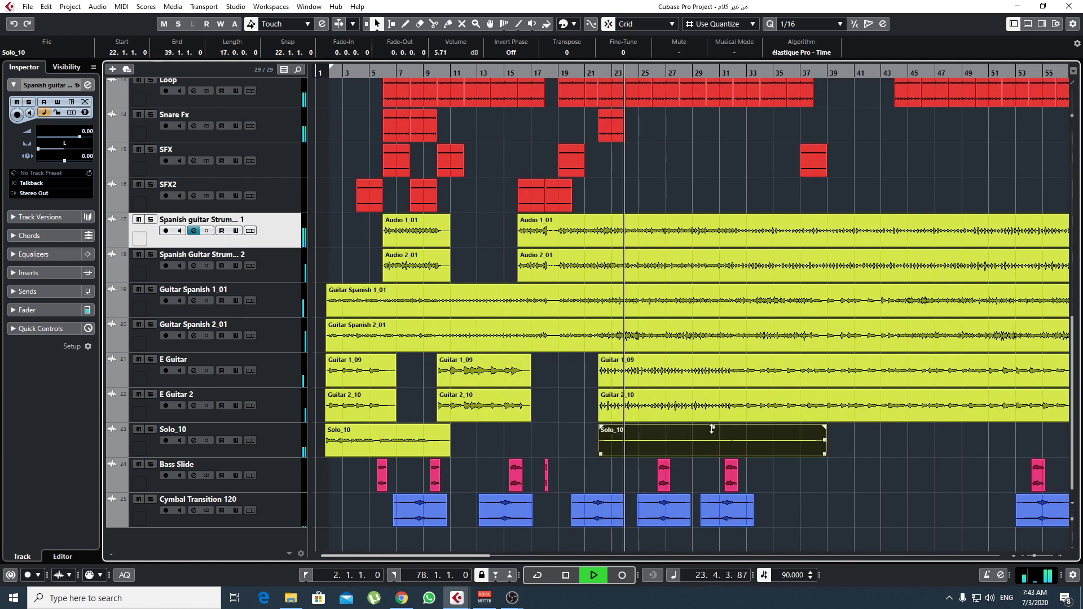
left_click_drag(712, 427, 715, 414)
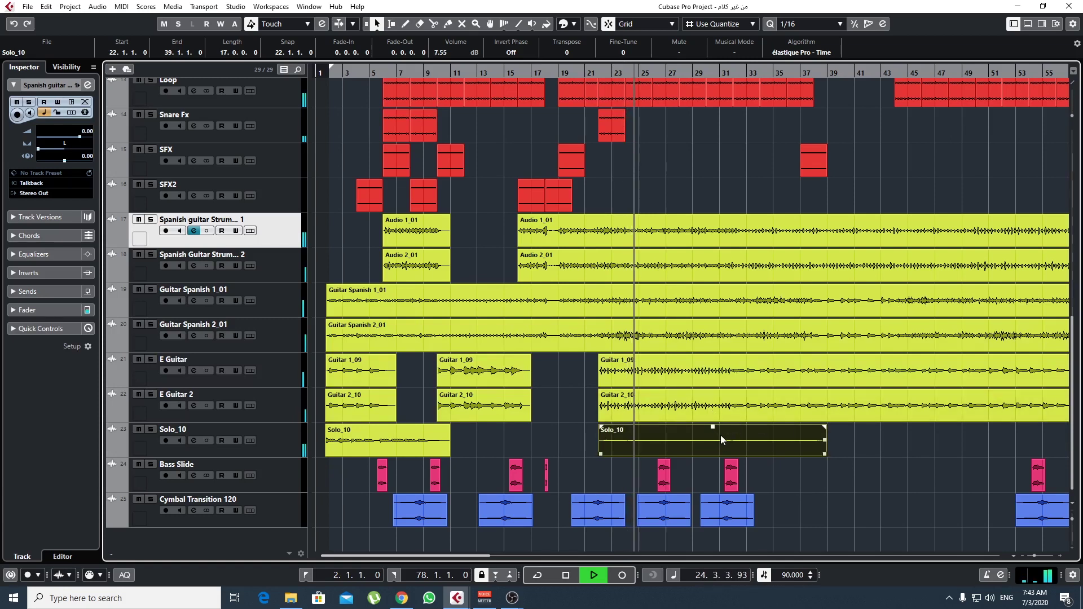
Select the Solo_10 clip starting at bar 60, return to the section around the playhead, and stop playback.
left_click_drag(435, 556, 536, 557)
left_click(868, 431)
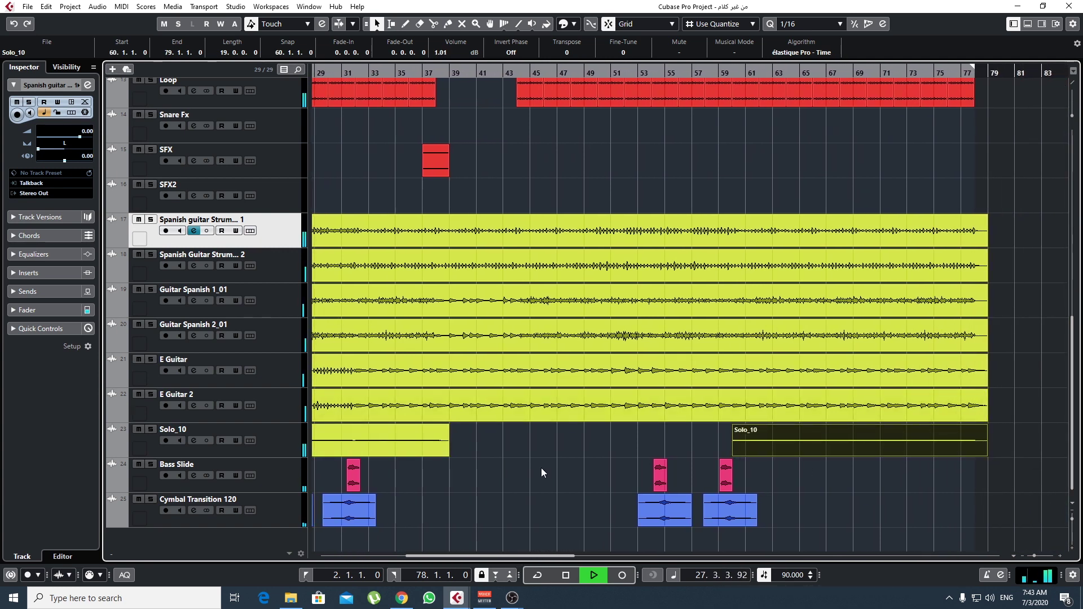
left_click_drag(453, 556, 409, 556)
key("space")
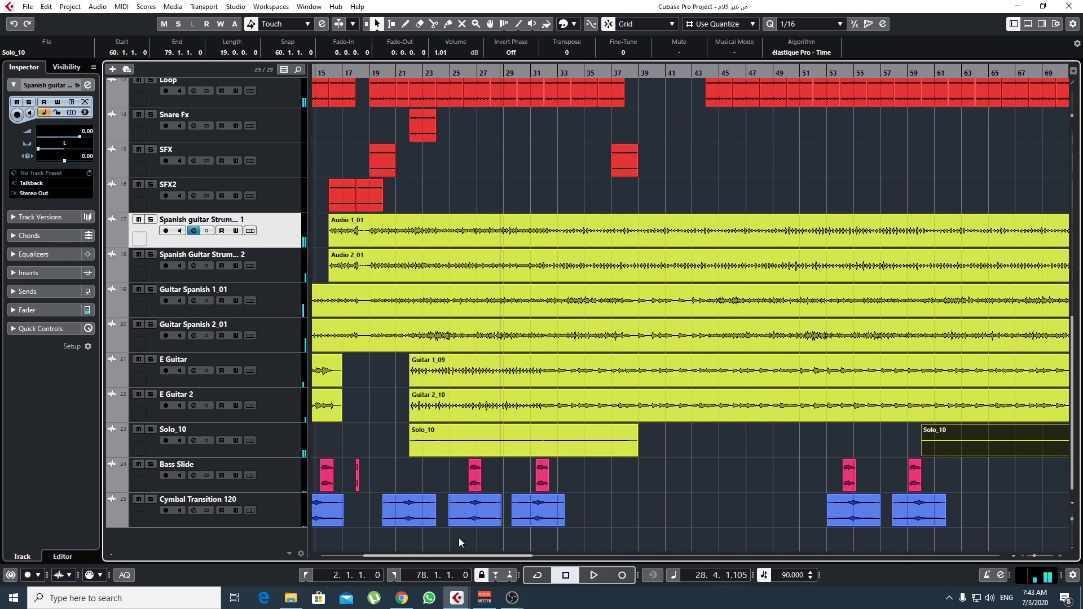
Mute the Guide Voice channel in the mixer and resume playback.
key("F3")
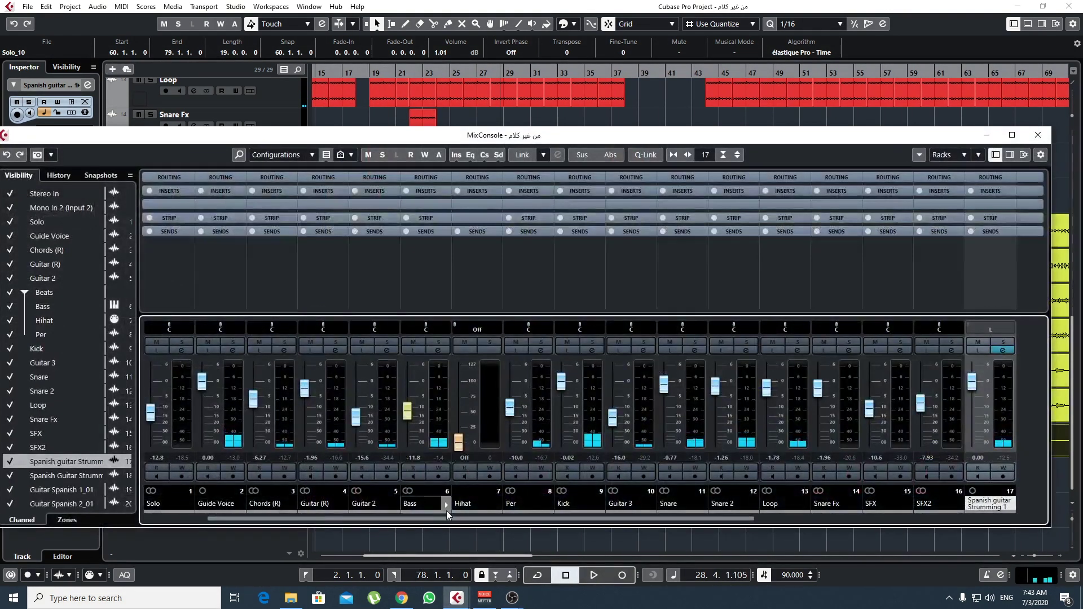
left_click_drag(439, 521, 349, 520)
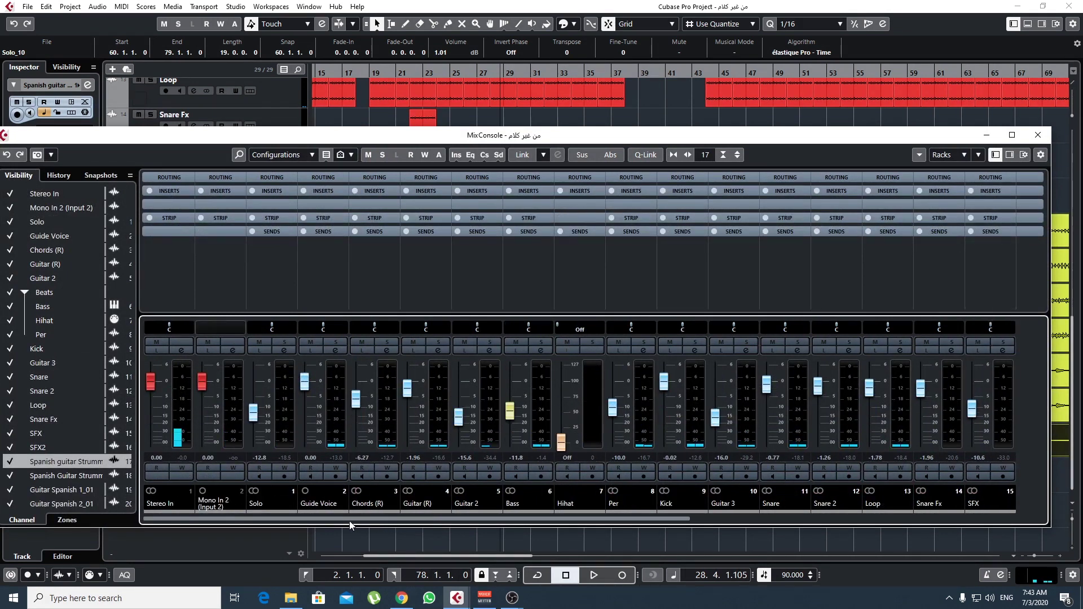
left_click(310, 342)
key("space")
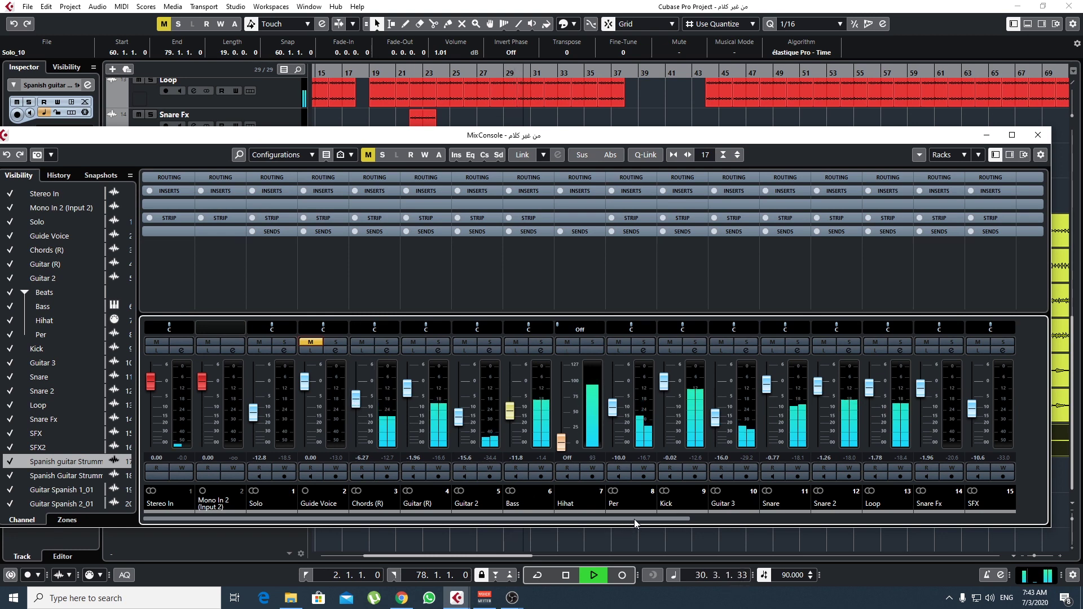
Lower the Solo_10 channel to -4.97, close the mixer, stop playback, and show the whole arrangement.
left_click_drag(634, 519, 921, 523)
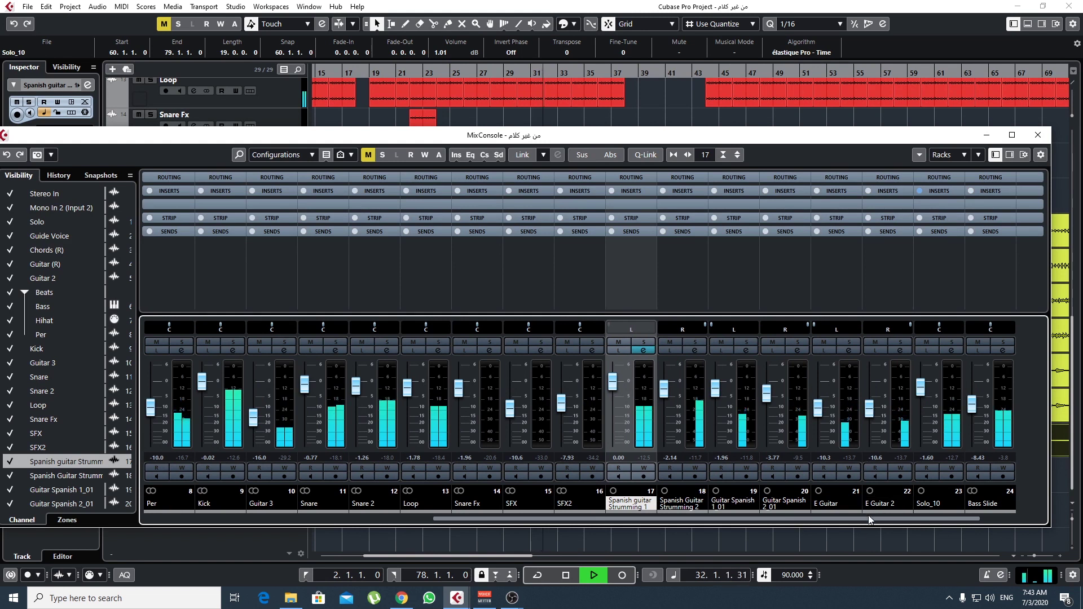
left_click_drag(921, 387, 926, 402)
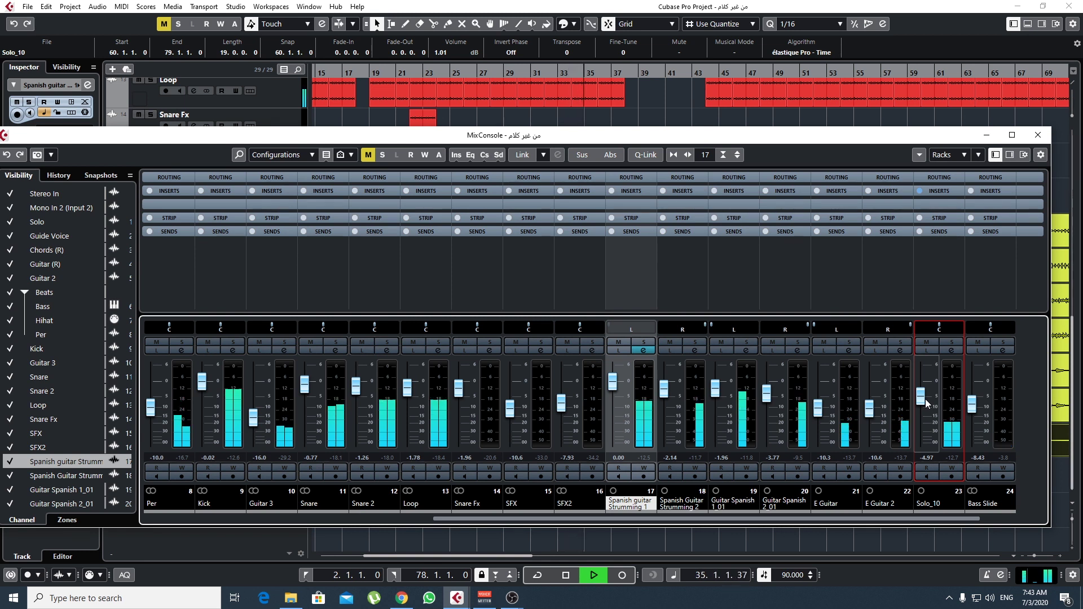
left_click(1038, 135)
key("space")
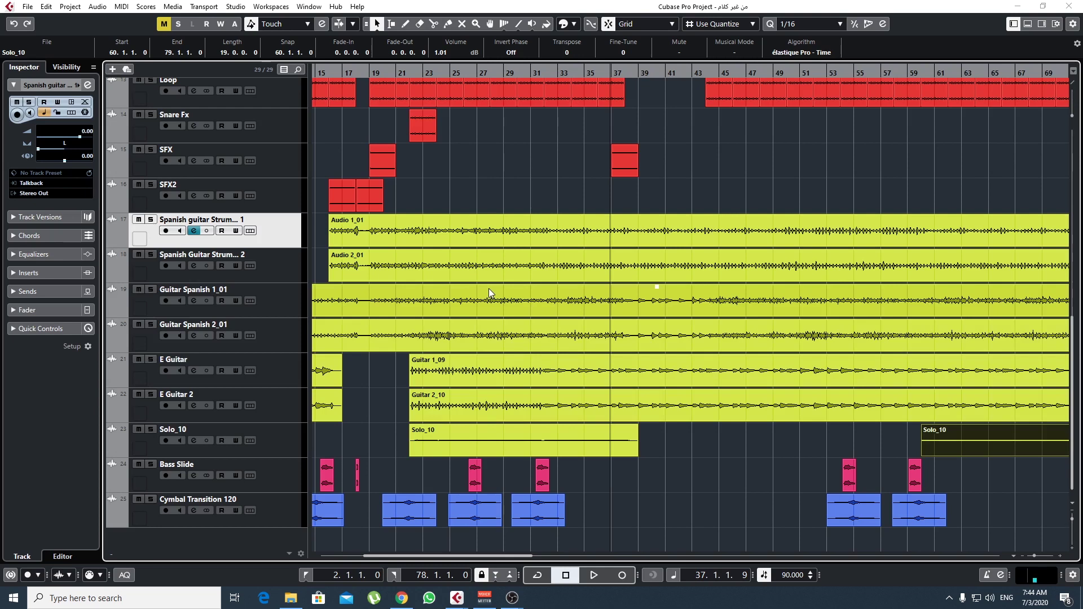
scroll(489, 289, "down", 5)
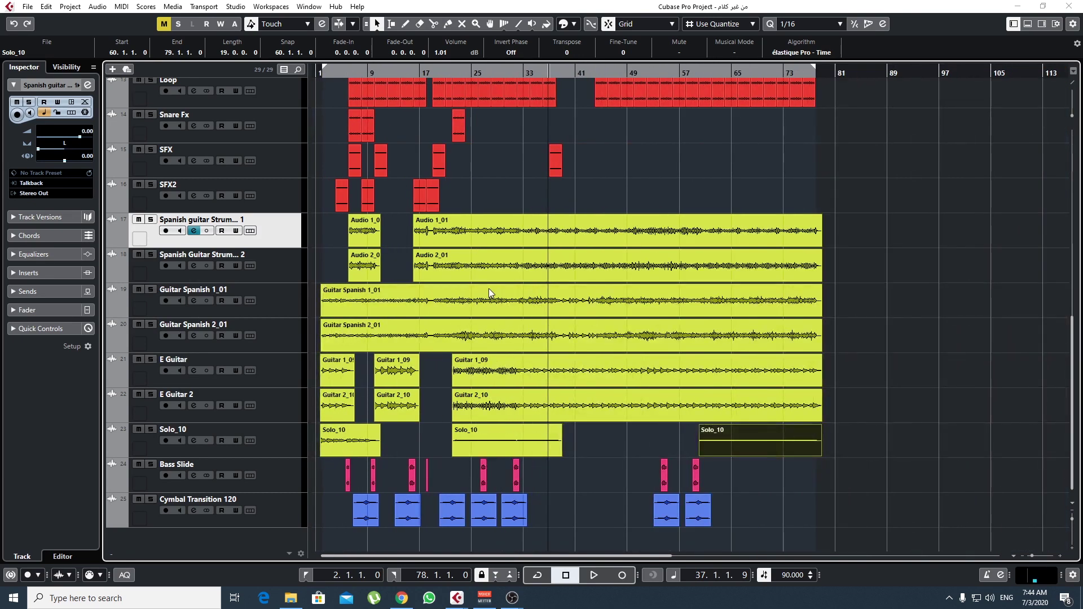